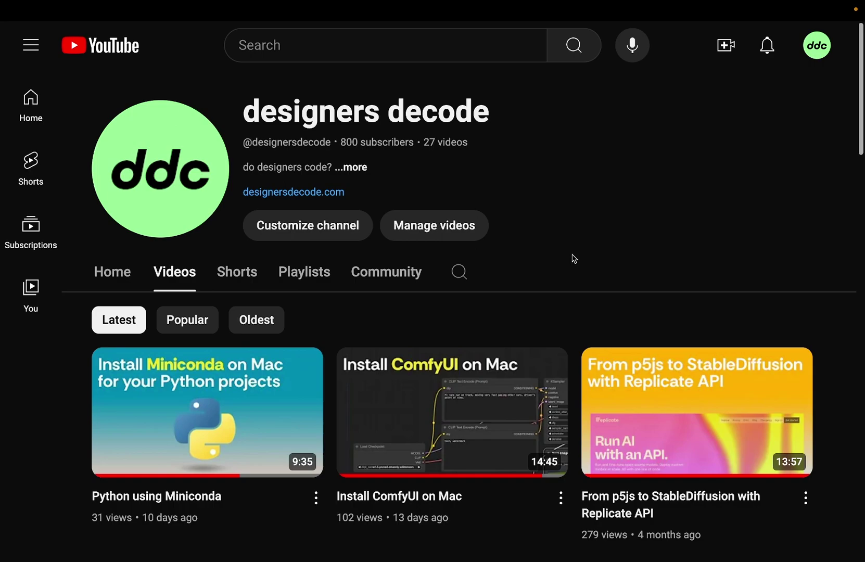
{"action": "scroll", "coordinate": [573, 255], "scroll_direction": "down", "scroll_amount": 3}
{"action": "scroll", "coordinate": [573, 259], "scroll_direction": "down", "scroll_amount": 2}
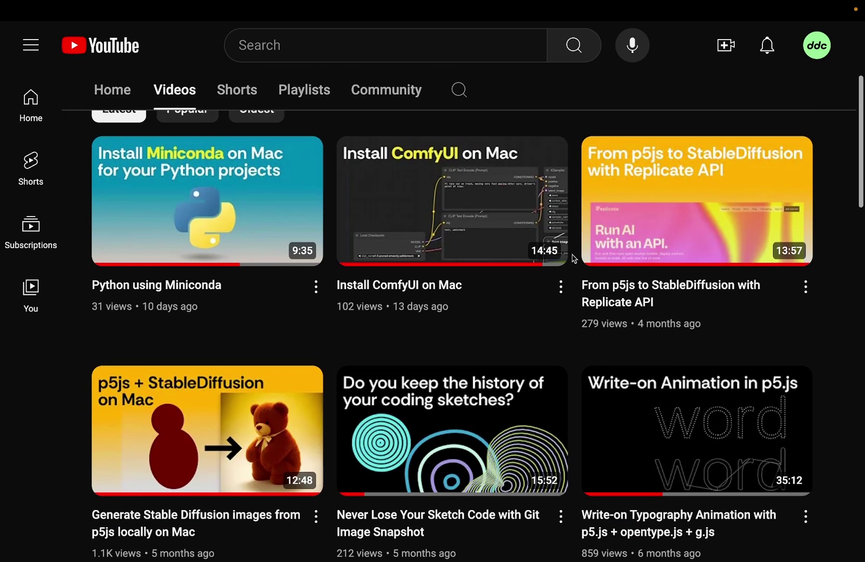
{"action": "scroll", "coordinate": [574, 259], "scroll_direction": "up", "scroll_amount": 1}
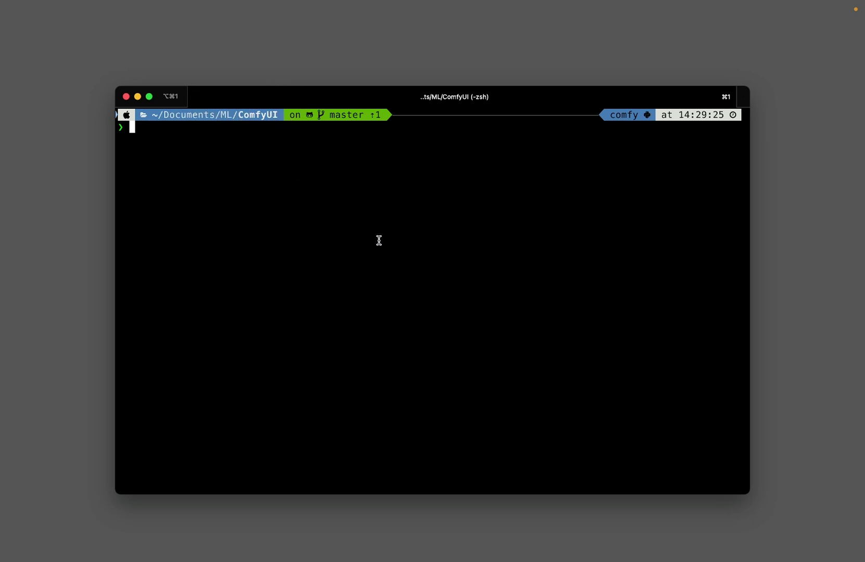
- List the contents of the ComfyUI folder and start the ComfyUI server with python main.py
{"action": "type", "text": "ls"}
{"action": "key", "text": "Return"}
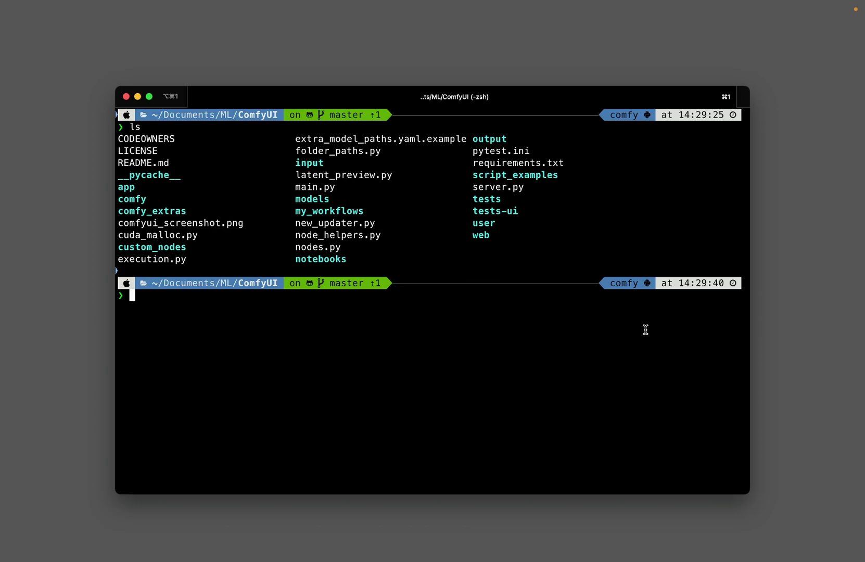
{"action": "type", "text": "python"}
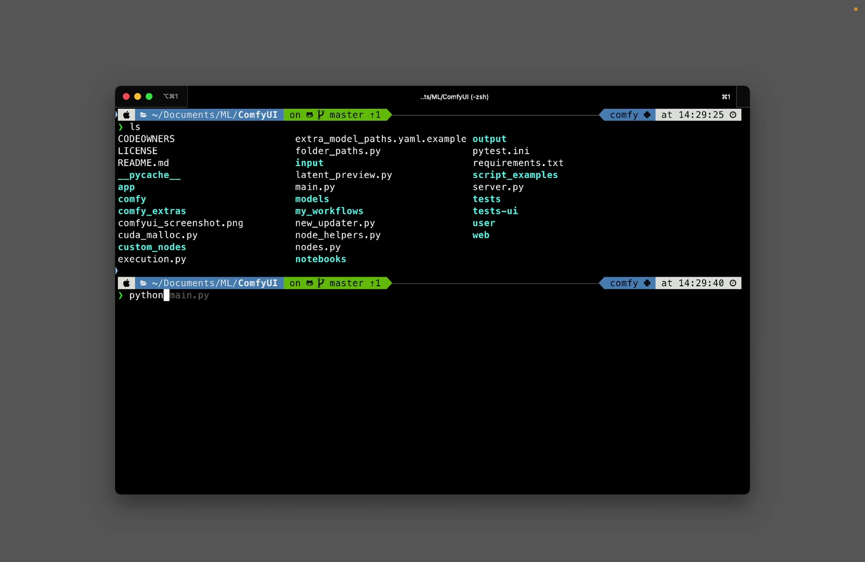
{"action": "type", "text": " main.py"}
{"action": "key", "text": "Return"}
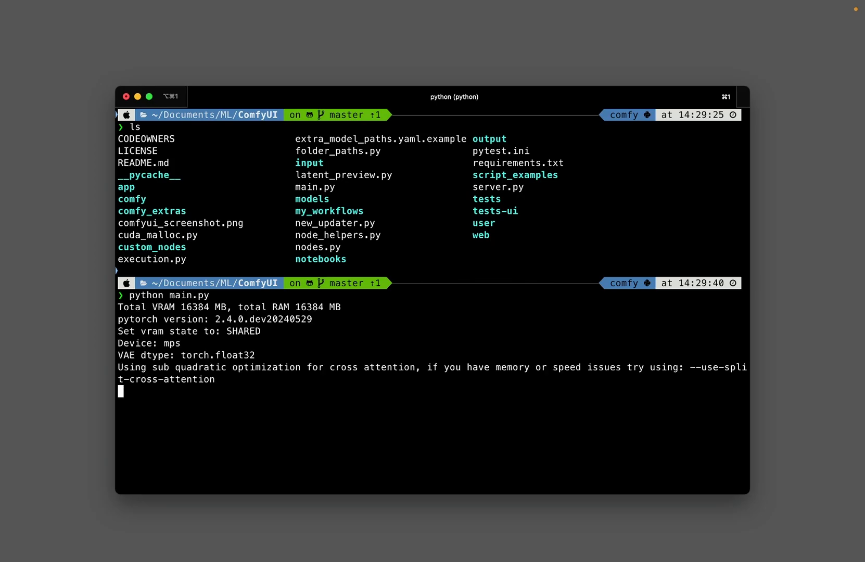
- Switch to the browser and open the local ComfyUI page at 127.0.0.1:8188
{"action": "key", "text": "super+Tab"}
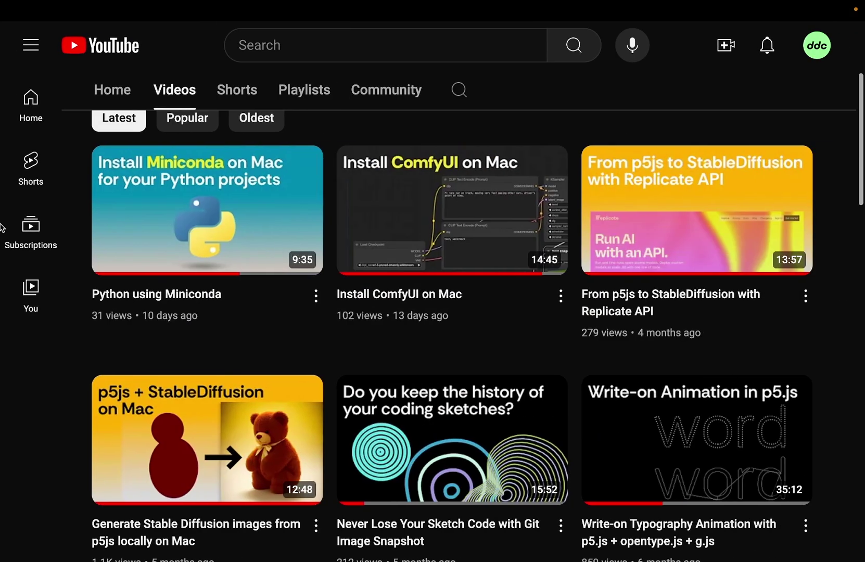
{"action": "mouse_move", "coordinate": [2, 227]}
{"action": "left_click", "coordinate": [31, 142]}
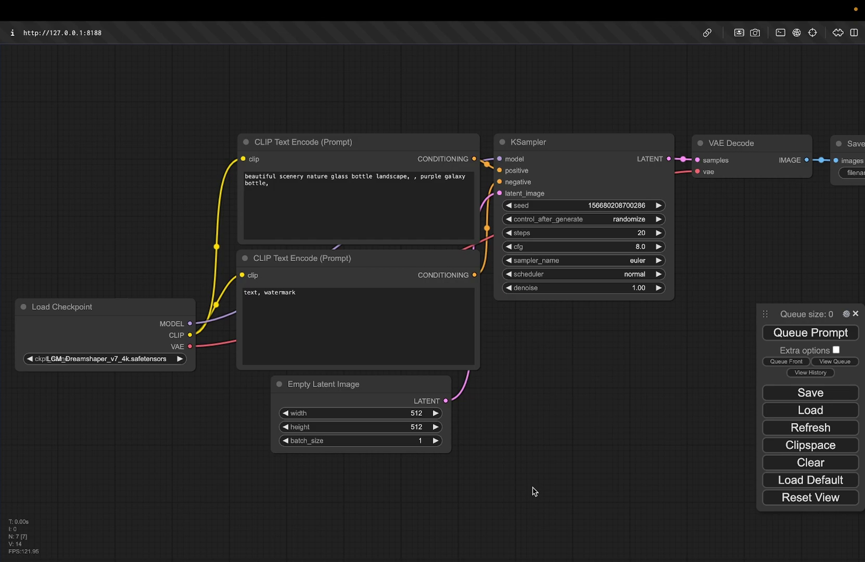
- Open the comfyui-p5js-node GitHub repository and copy the git clone command from its installation instructions
{"action": "mouse_move", "coordinate": [2, 292]}
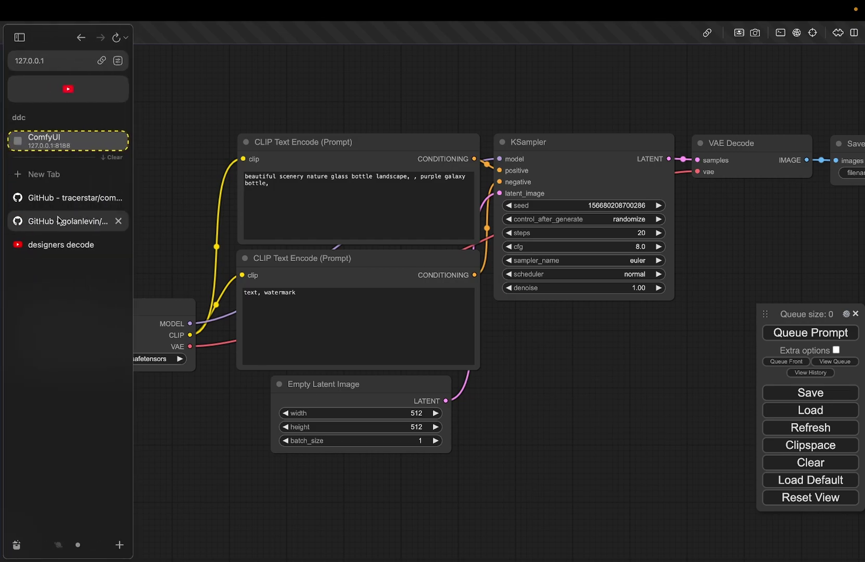
{"action": "left_click", "coordinate": [70, 200]}
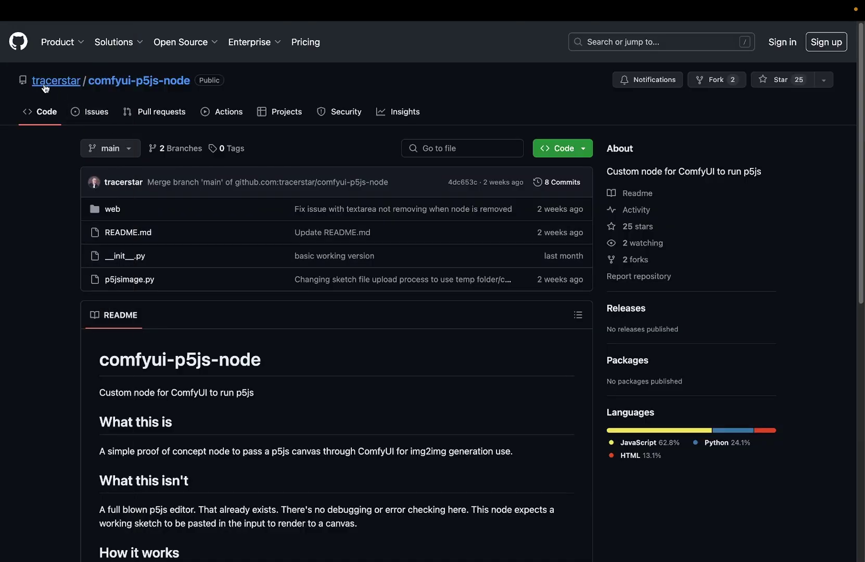
{"action": "mouse_move", "coordinate": [41, 90]}
{"action": "scroll", "coordinate": [212, 468], "scroll_direction": "down", "scroll_amount": 4}
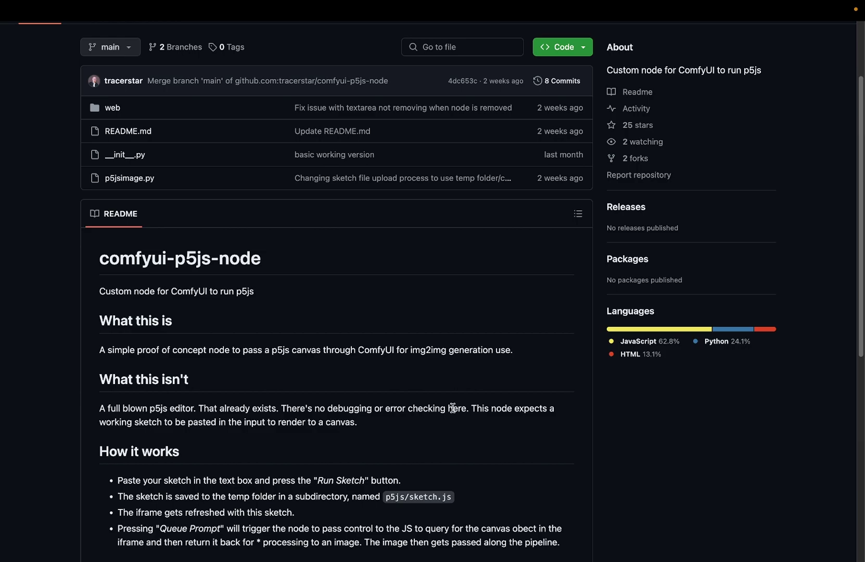
{"action": "scroll", "coordinate": [453, 408], "scroll_direction": "down", "scroll_amount": 3}
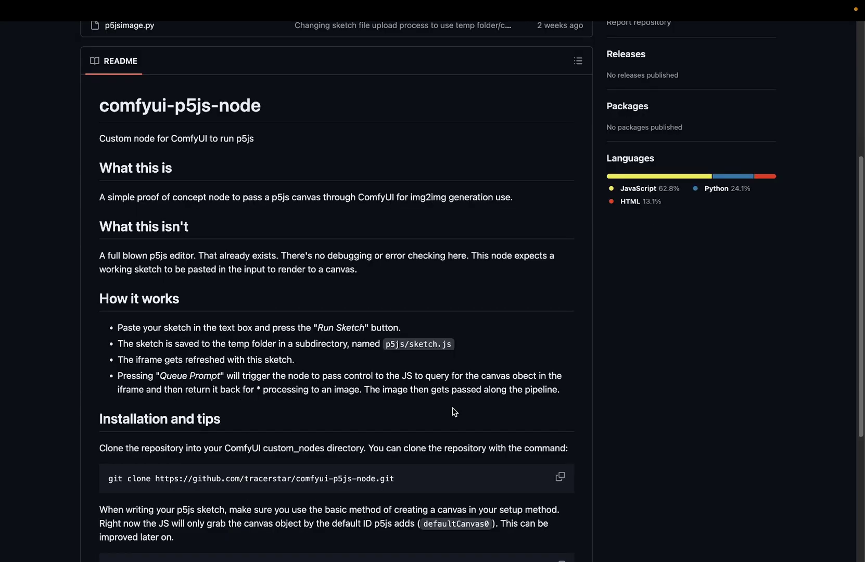
{"action": "scroll", "coordinate": [453, 408], "scroll_direction": "down", "scroll_amount": 2}
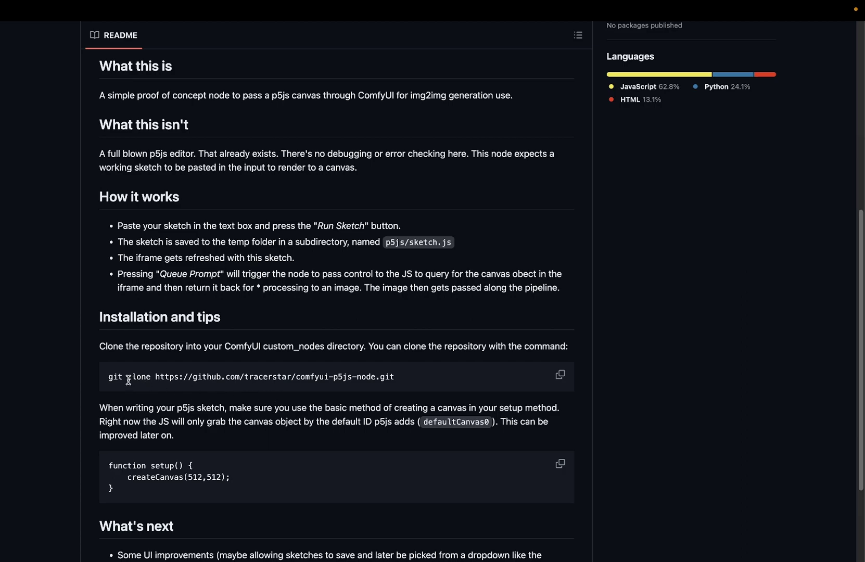
{"action": "left_click", "coordinate": [561, 376]}
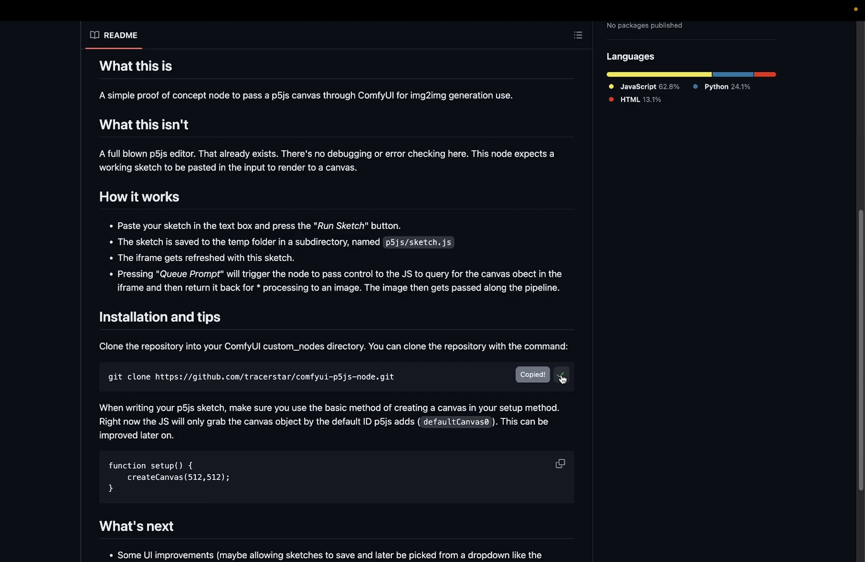
- Switch to the terminal, open a second session, list the ComfyUI folder and change into custom_nodes
{"action": "key", "text": "super+Tab"}
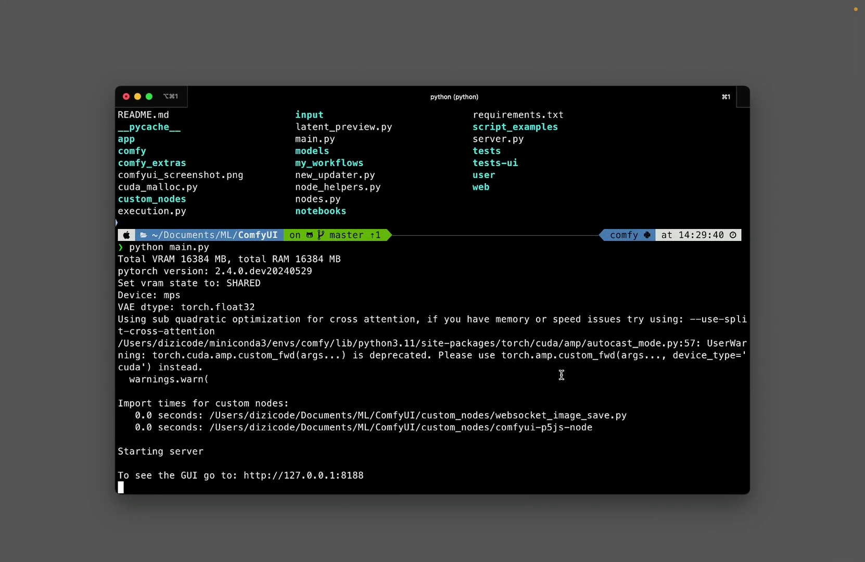
{"action": "key", "text": "super+t"}
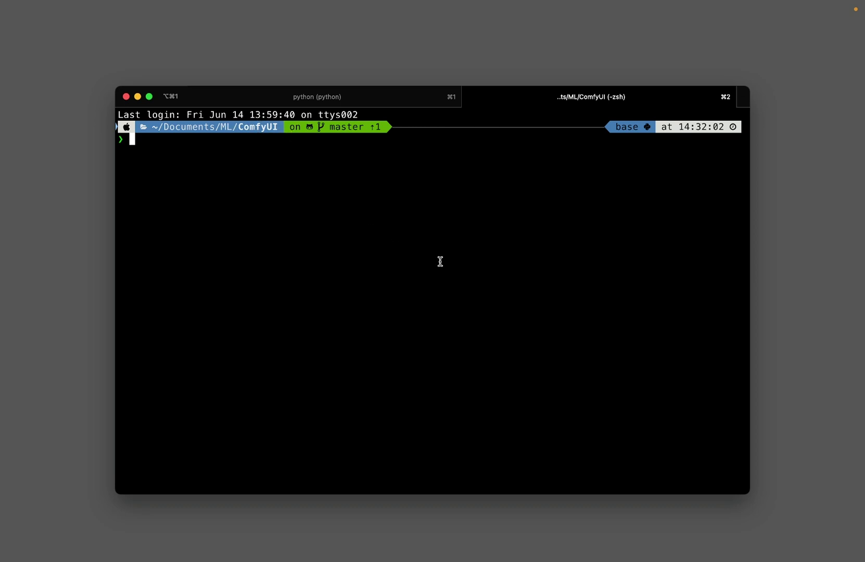
{"action": "type", "text": "ls"}
{"action": "key", "text": "Return"}
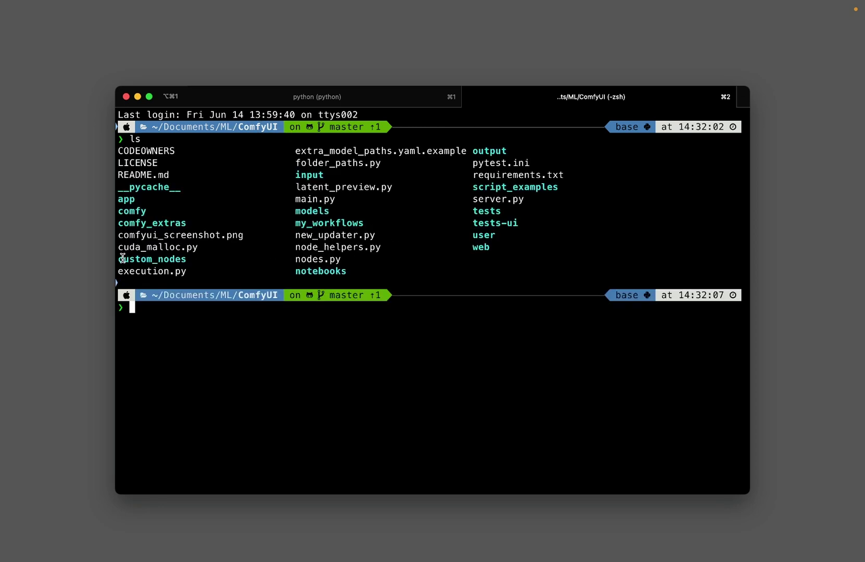
{"action": "type", "text": "cd c"}
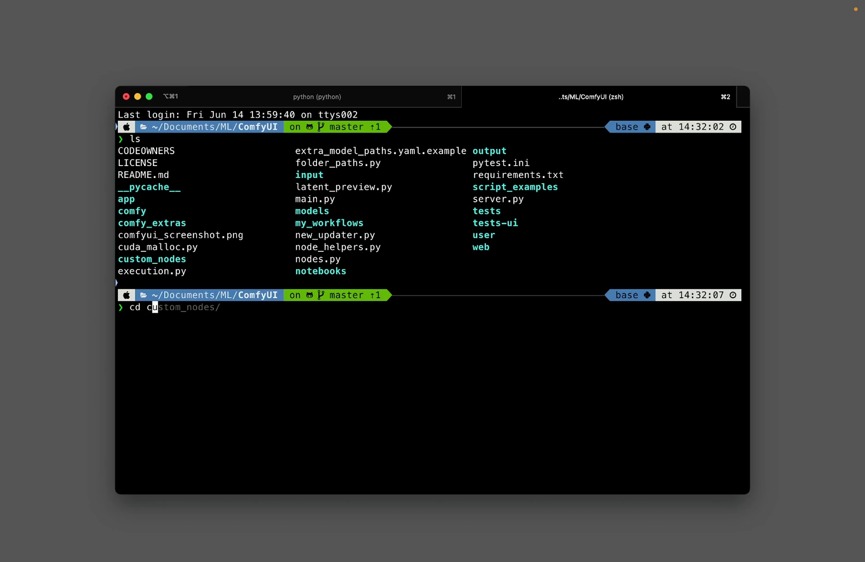
{"action": "type", "text": "ustom_nodes/"}
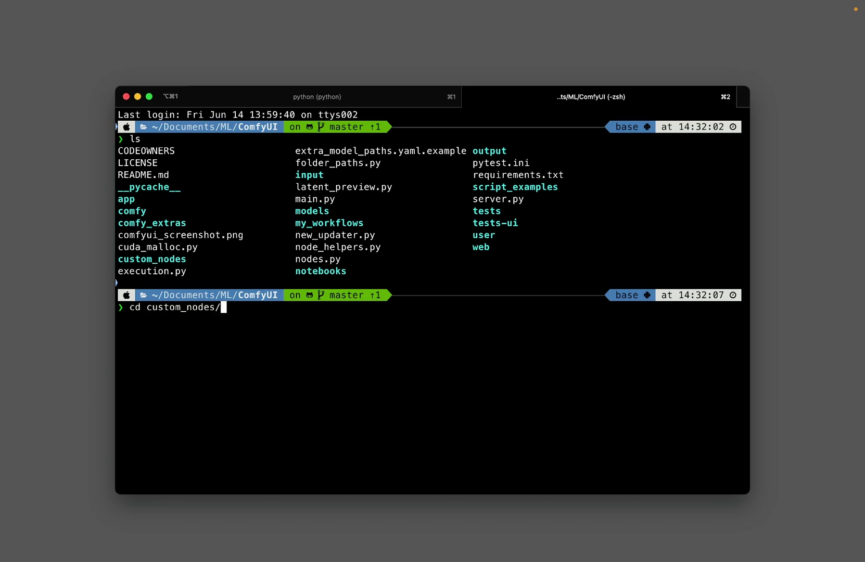
{"action": "key", "text": "Return"}
{"action": "key", "text": "super+v"}
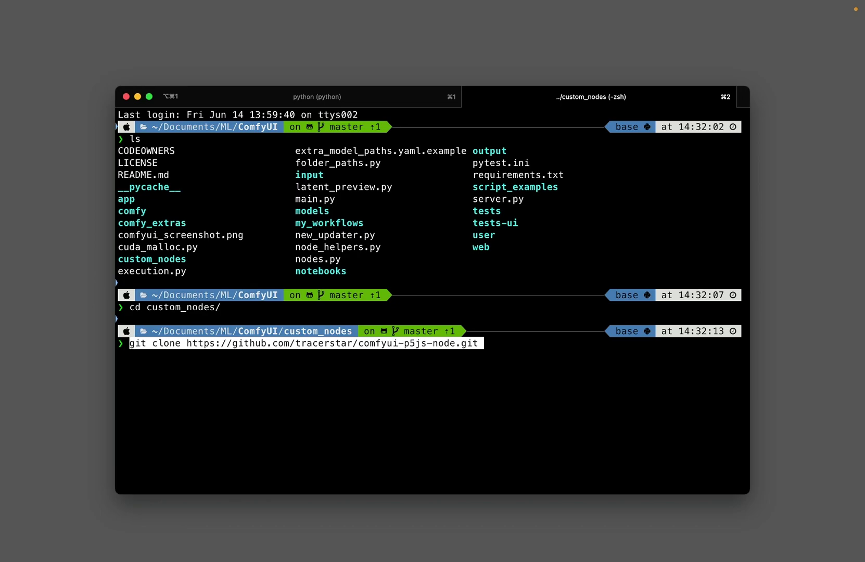
{"action": "key", "text": "Return"}
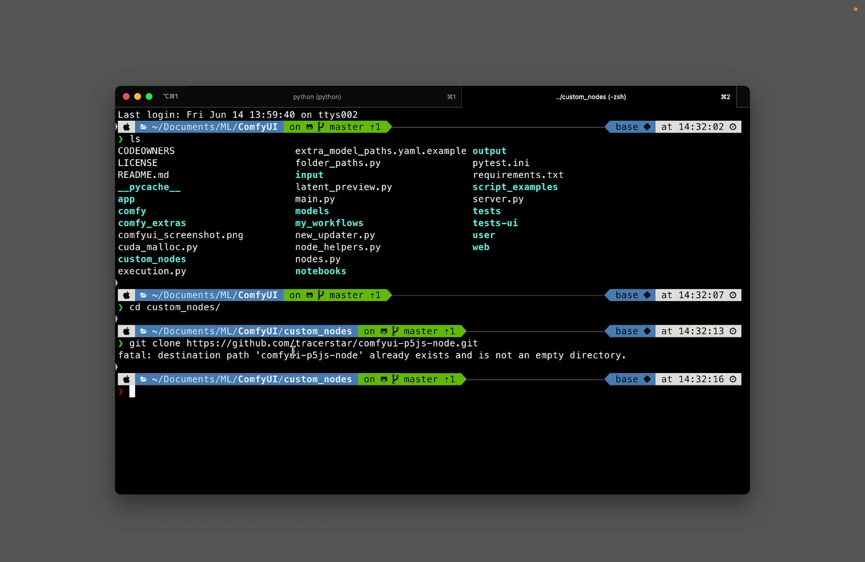
{"action": "type", "text": "ls"}
{"action": "key", "text": "Return"}
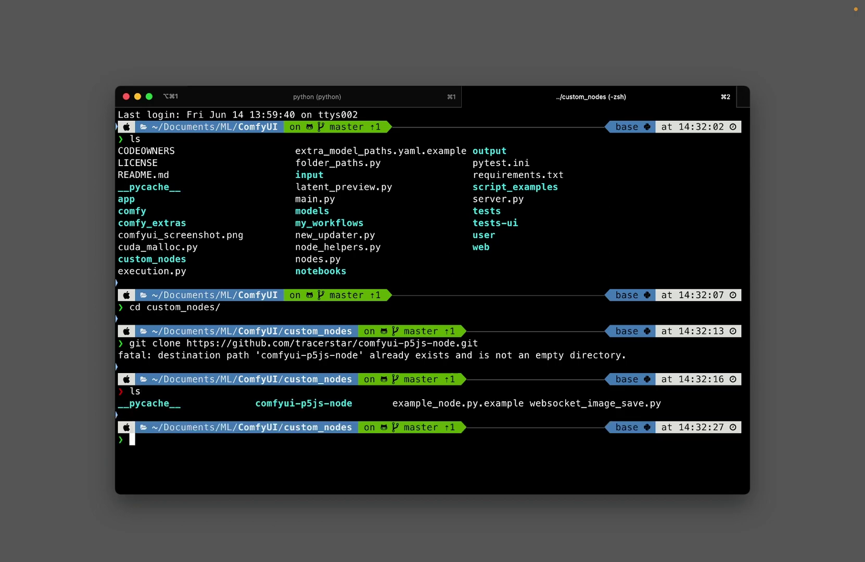
{"action": "left_click_drag", "start_coordinate": [254, 403], "coordinate": [353, 402]}
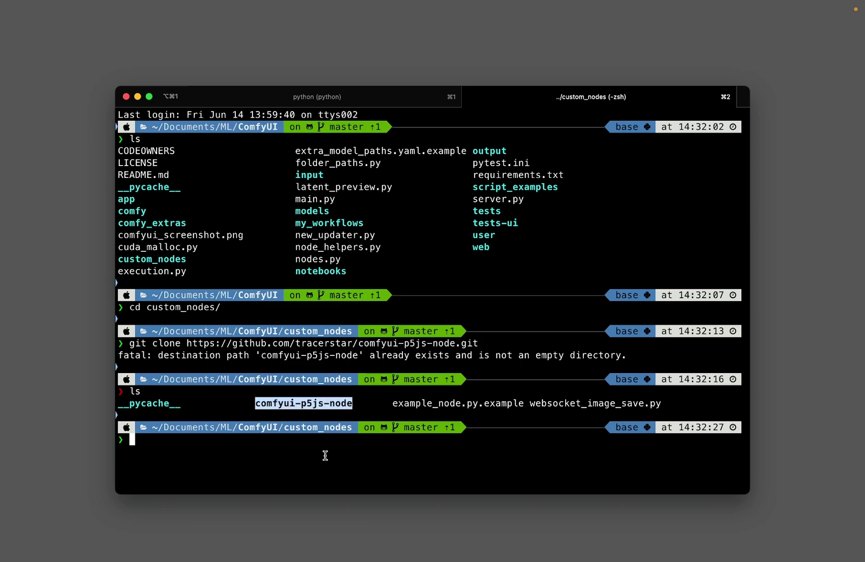
- Stop the running ComfyUI server in the first terminal session and restart it with python main.py
{"action": "key", "text": "super+1"}
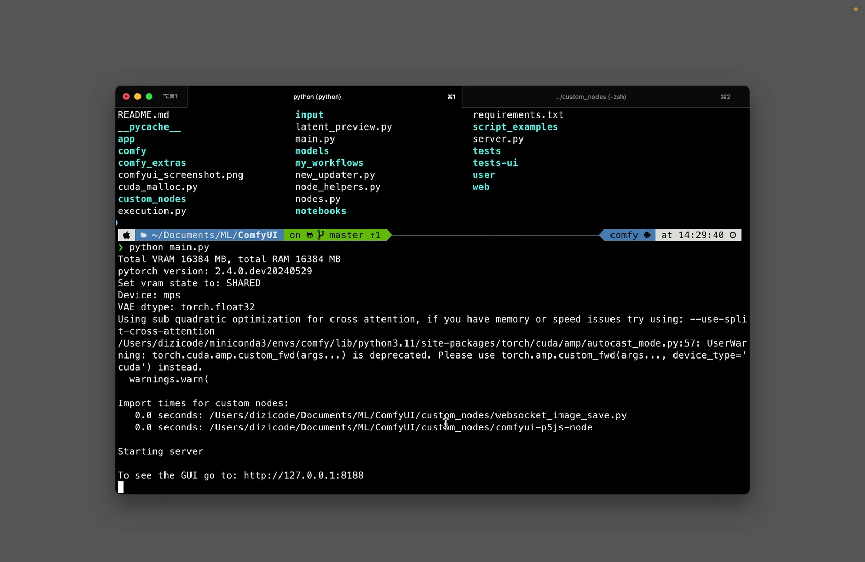
{"action": "key", "text": "ctrl+c"}
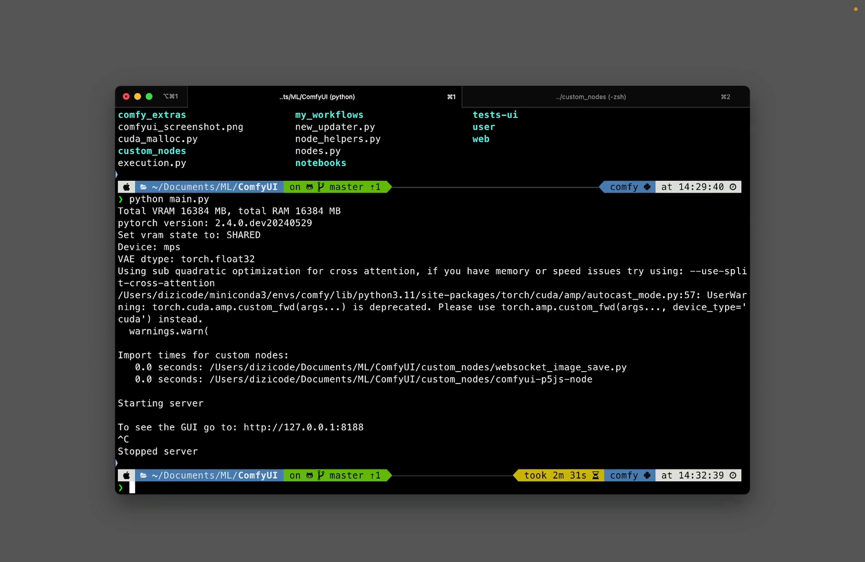
{"action": "type", "text": "python main.p"}
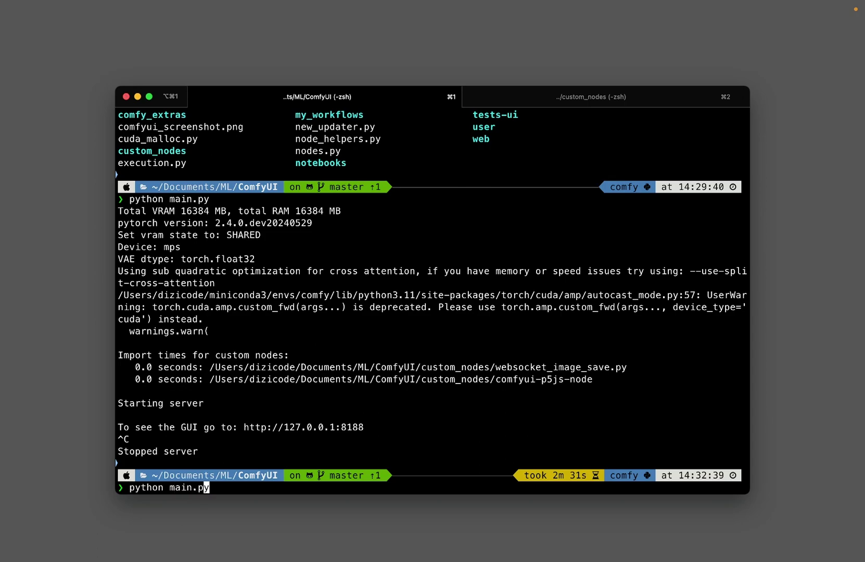
{"action": "key", "text": "Return"}
- Switch to ComfyUI in the browser, add a p5js image node and place it left of the prompt nodes, overlapping Load Checkpoint
{"action": "key", "text": "super+Tab"}
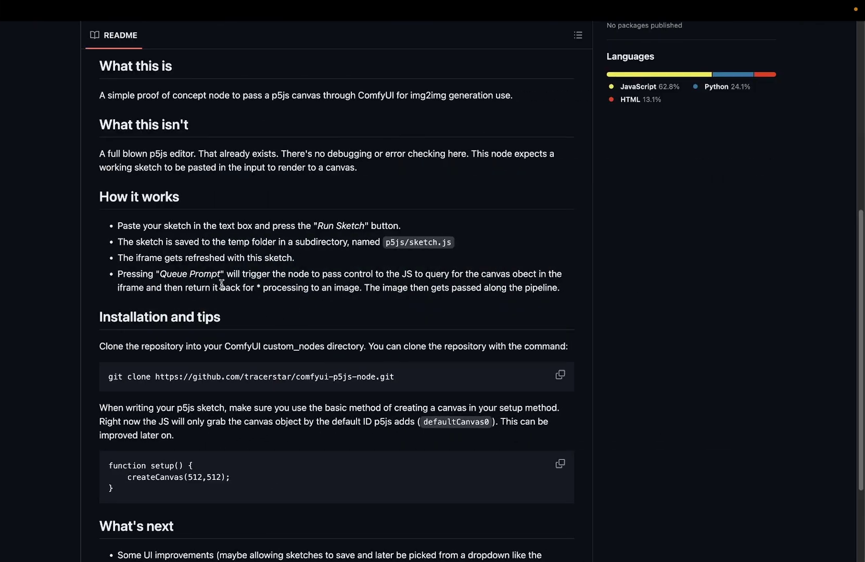
{"action": "left_click", "coordinate": [52, 143]}
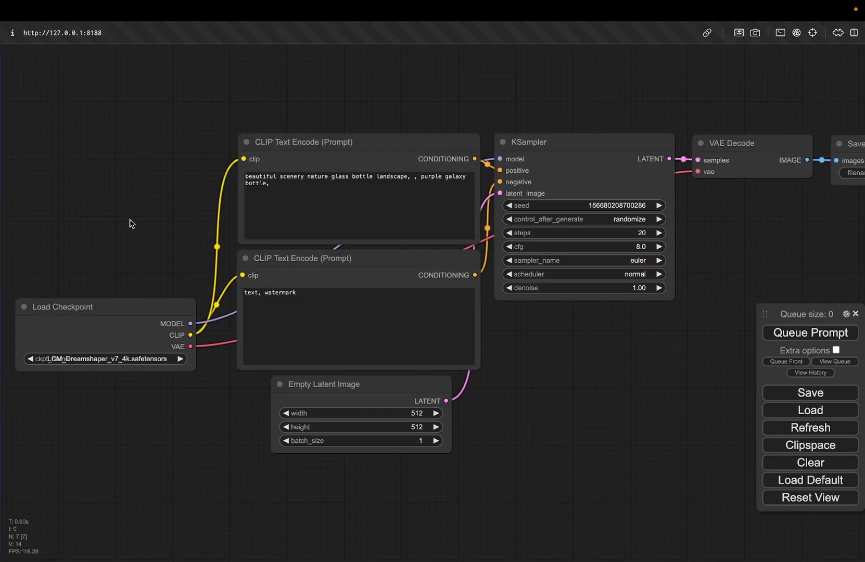
{"action": "left_click_drag", "start_coordinate": [124, 223], "coordinate": [288, 220]}
{"action": "double_click", "coordinate": [224, 178]}
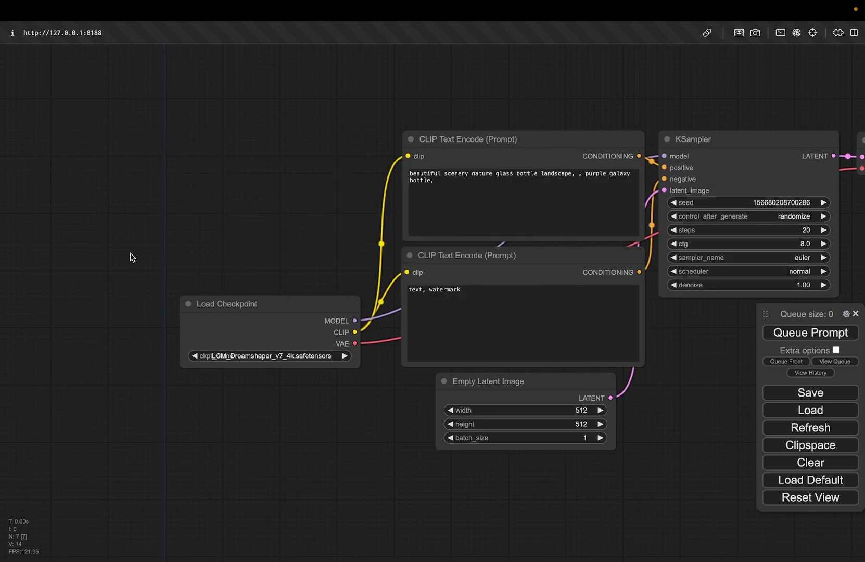
{"action": "double_click", "coordinate": [207, 194]}
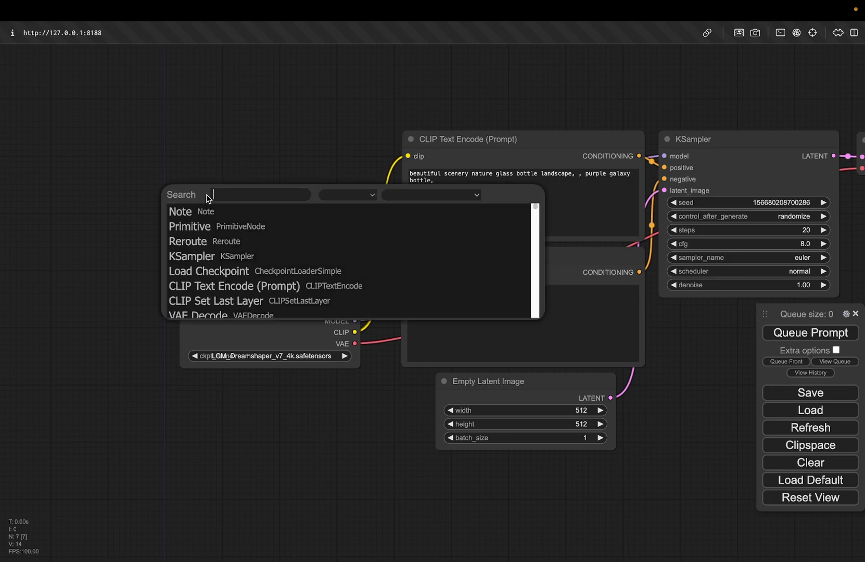
{"action": "double_click", "coordinate": [224, 196]}
{"action": "type", "text": "p5js"}
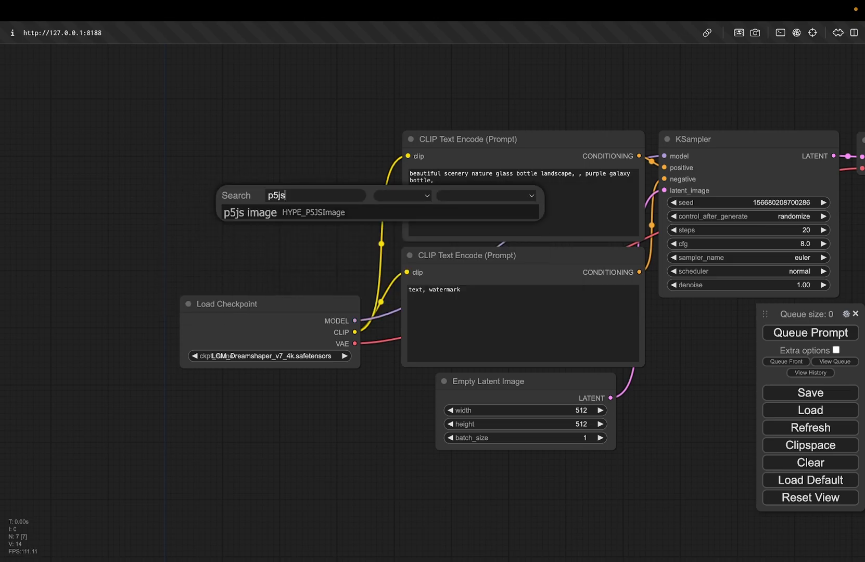
{"action": "left_click", "coordinate": [258, 215]}
{"action": "left_click_drag", "start_coordinate": [320, 193], "coordinate": [104, 144]}
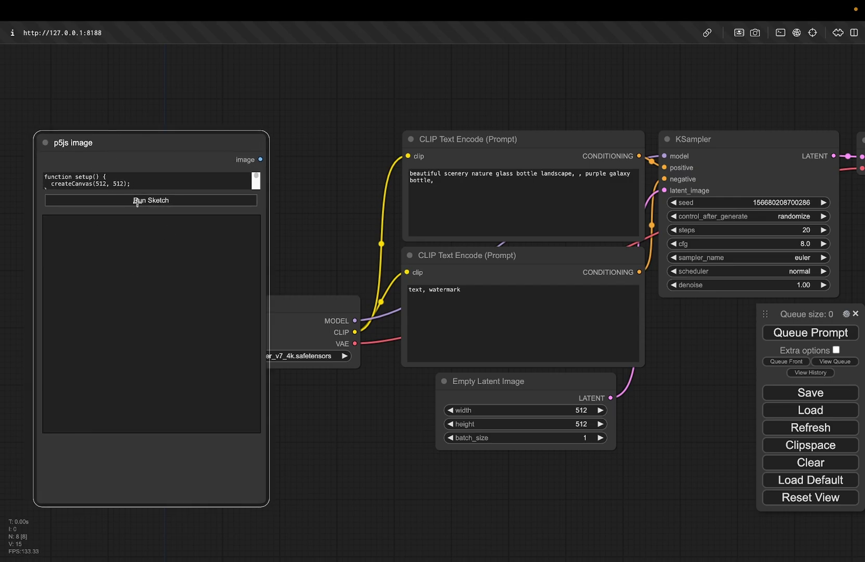
- Run the default sketch in the p5js image node and review its setup and draw code
{"action": "left_click", "coordinate": [134, 200]}
{"action": "scroll", "coordinate": [167, 316], "scroll_direction": "up", "scroll_amount": 3}
{"action": "scroll", "coordinate": [174, 180], "scroll_direction": "down", "scroll_amount": 5}
{"action": "double_click", "coordinate": [90, 180]}
{"action": "left_click", "coordinate": [132, 179]}
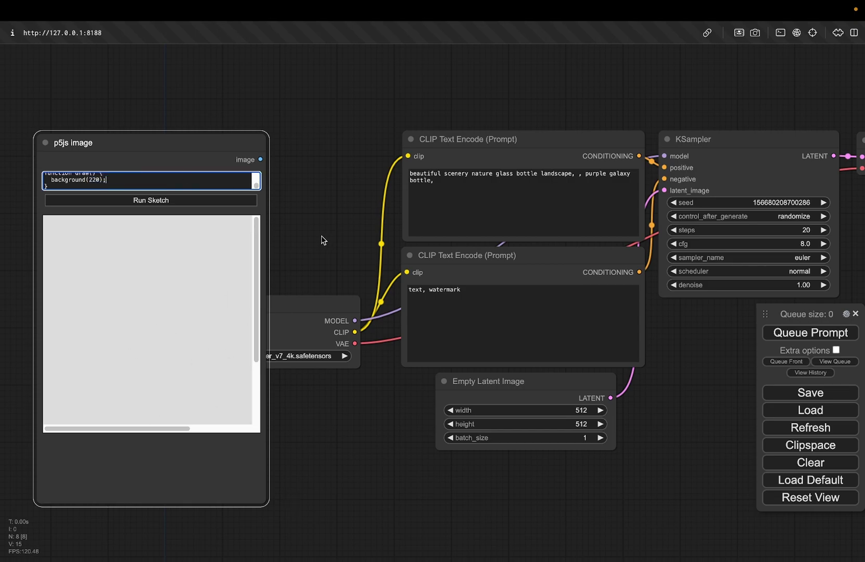
{"action": "scroll", "coordinate": [323, 242], "scroll_direction": "up", "scroll_amount": 4}
{"action": "scroll", "coordinate": [338, 250], "scroll_direction": "down", "scroll_amount": 10}
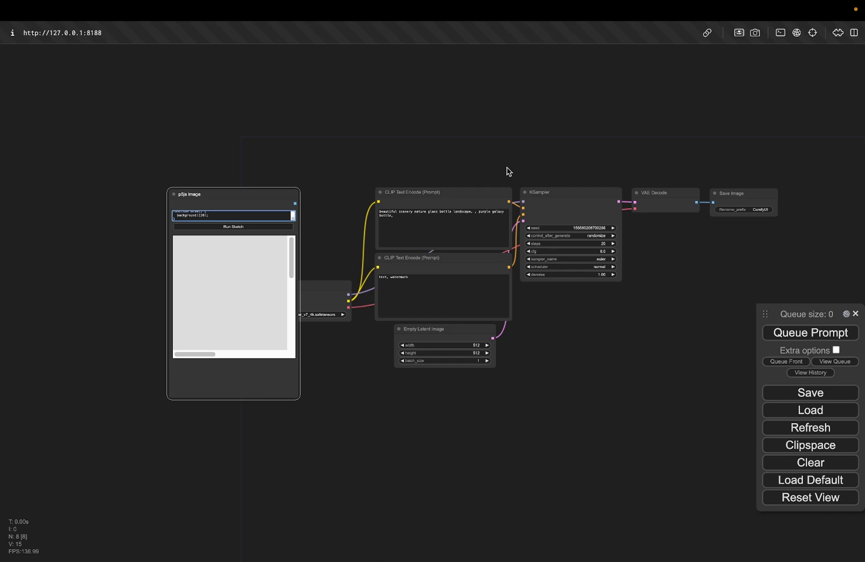
- Open the p5-in-comfyui GitHub repository with the instructions for using p5.js sketches in ComfyUI on Mac
{"action": "mouse_move", "coordinate": [2, 191]}
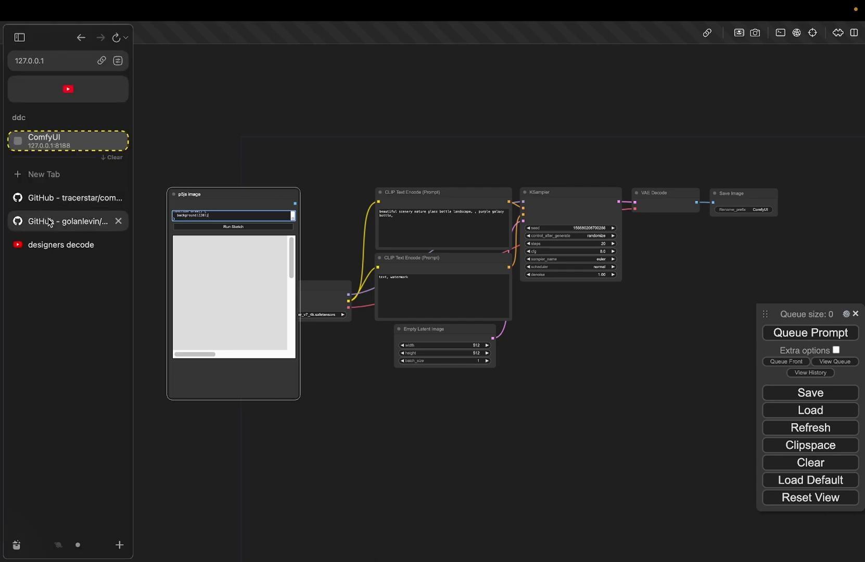
{"action": "left_click", "coordinate": [50, 223]}
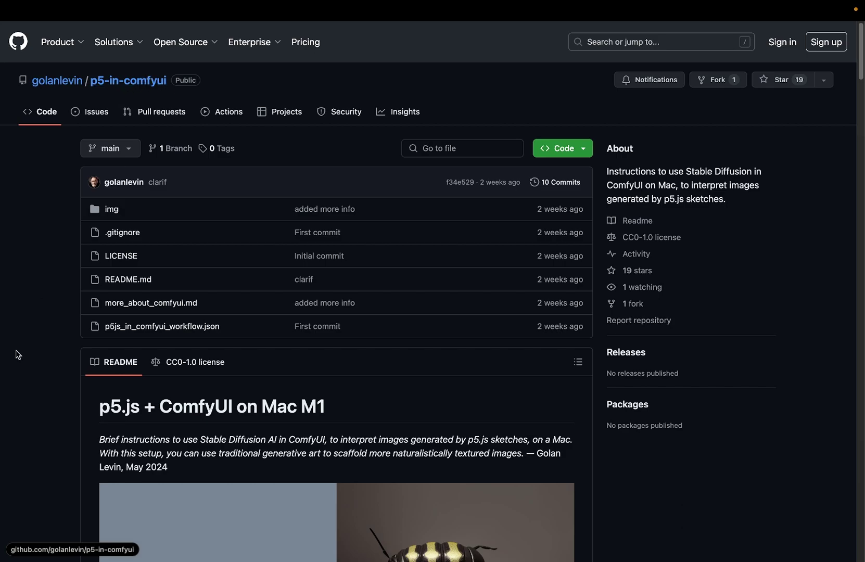
- Read through the p5-in-comfyui README, from the ComfyUI setup and model suggestions to the section on integrating p5
{"action": "scroll", "coordinate": [59, 318], "scroll_direction": "down", "scroll_amount": 1}
{"action": "scroll", "coordinate": [58, 317], "scroll_direction": "down", "scroll_amount": 10}
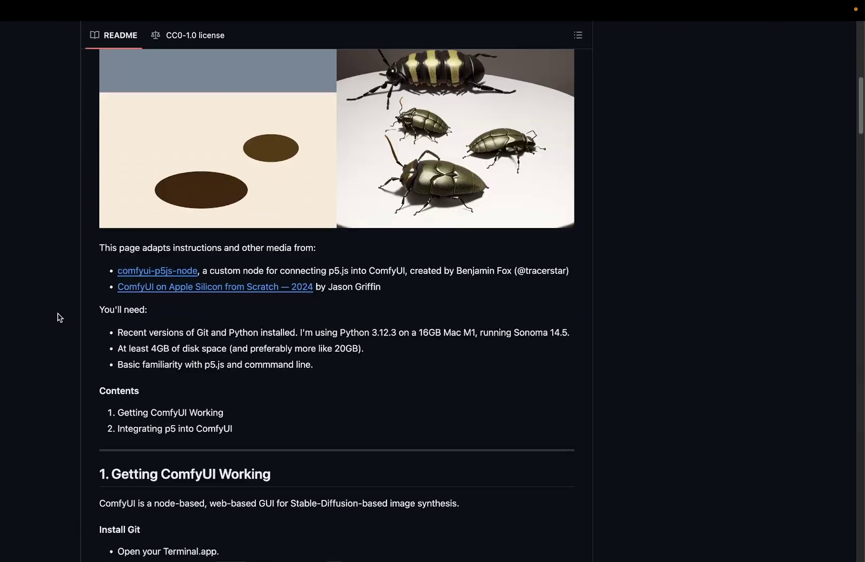
{"action": "scroll", "coordinate": [59, 317], "scroll_direction": "down", "scroll_amount": 15}
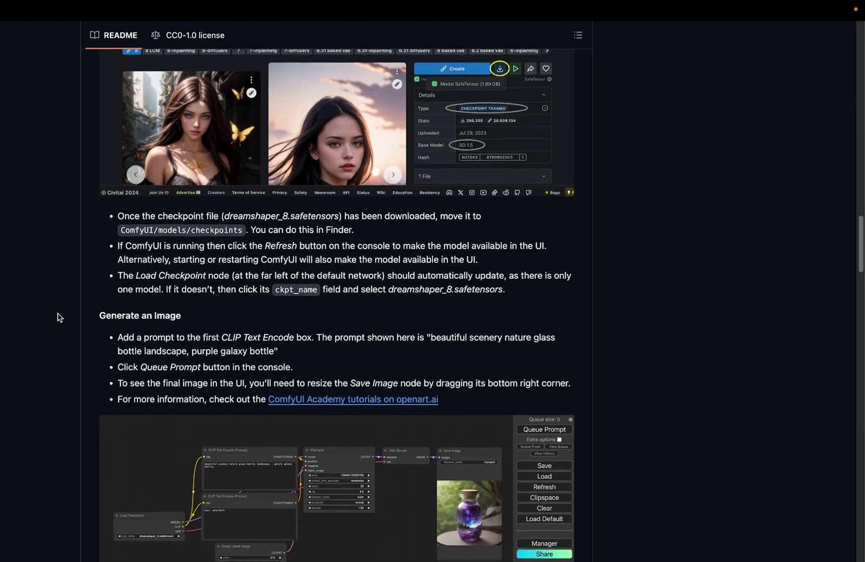
{"action": "scroll", "coordinate": [59, 318], "scroll_direction": "down", "scroll_amount": 1}
{"action": "scroll", "coordinate": [59, 317], "scroll_direction": "down", "scroll_amount": 5}
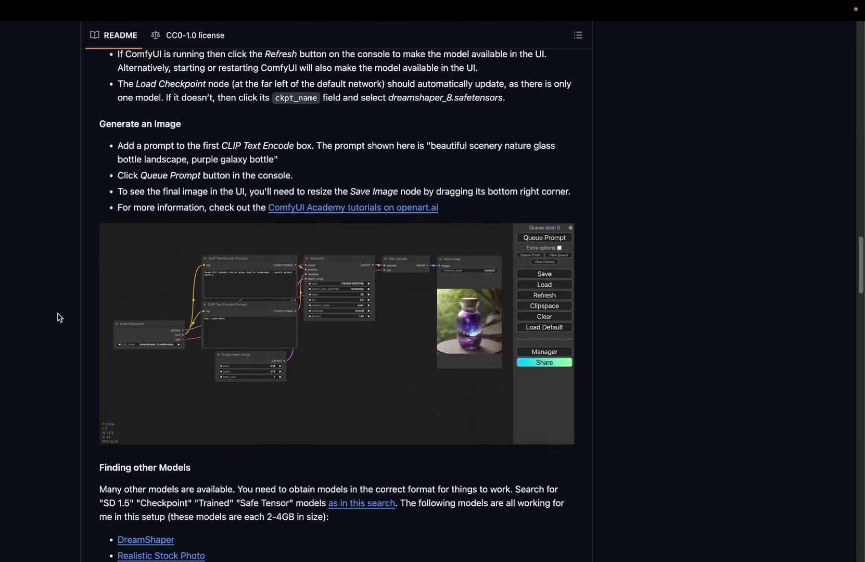
{"action": "scroll", "coordinate": [59, 318], "scroll_direction": "down", "scroll_amount": 2}
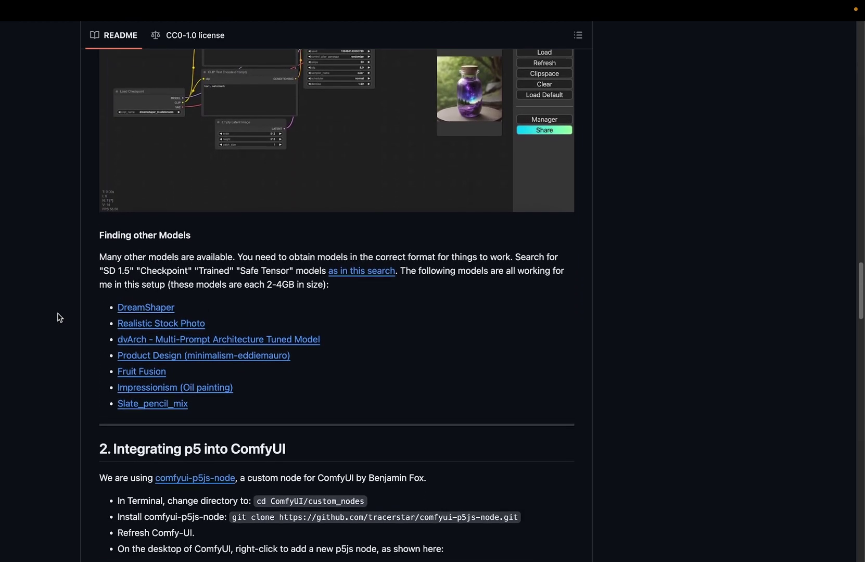
{"action": "key", "text": "Home"}
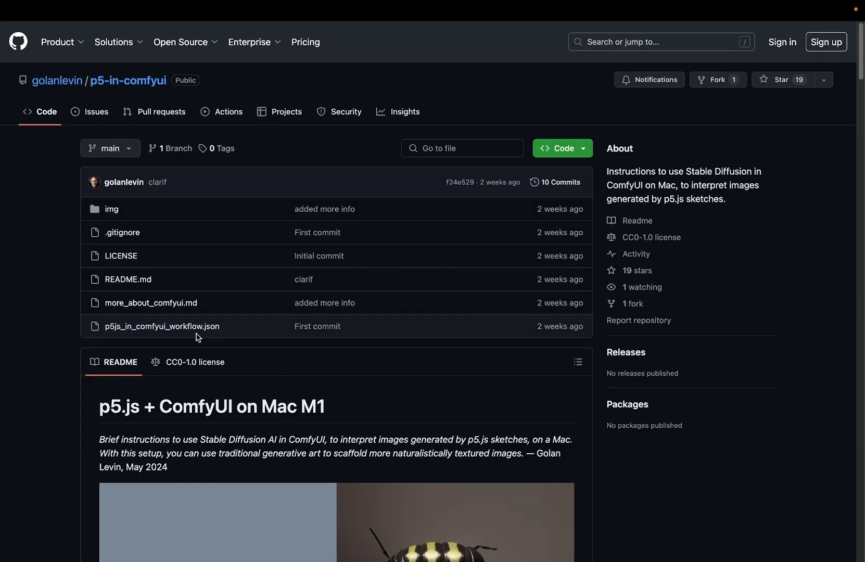
- Download p5js_in_comfyui_workflow.json from the repository and preview its contents in the Downloads folder
{"action": "left_click", "coordinate": [164, 328]}
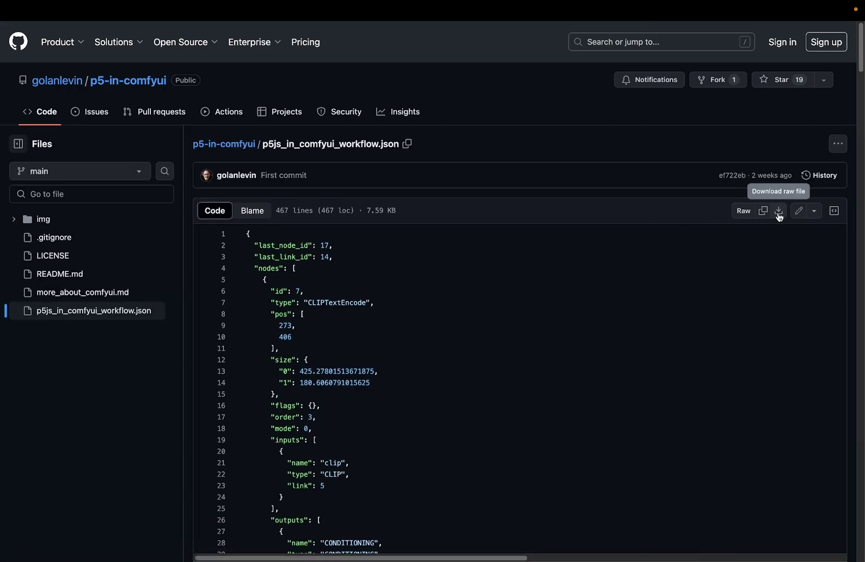
{"action": "left_click", "coordinate": [779, 212]}
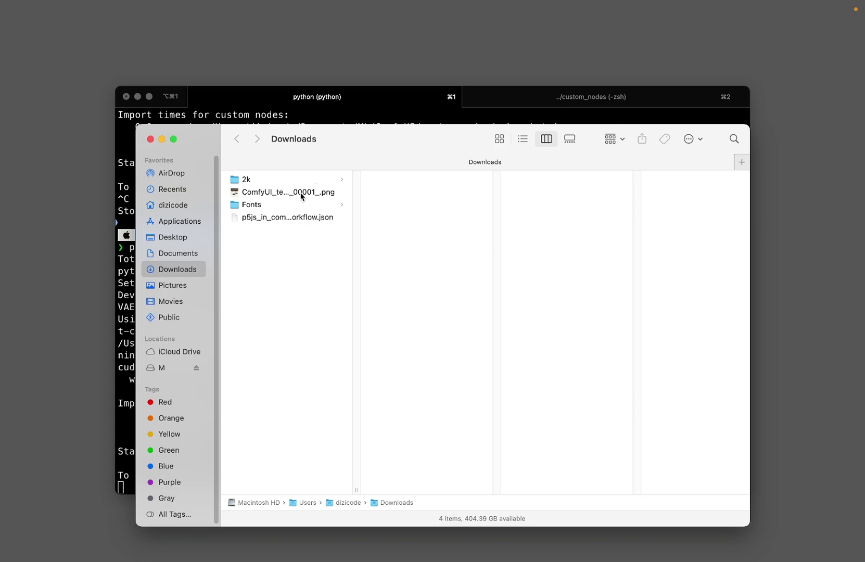
{"action": "left_click", "coordinate": [282, 219]}
{"action": "scroll", "coordinate": [570, 260], "scroll_direction": "down", "scroll_amount": 5}
{"action": "scroll", "coordinate": [570, 256], "scroll_direction": "down", "scroll_amount": 3}
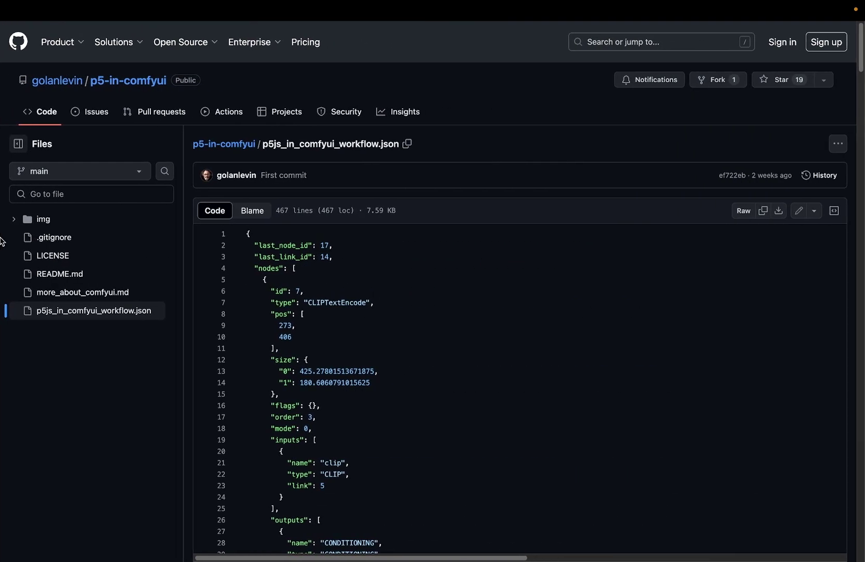
- Open ComfyUI in the browser and load p5js_in_comfyui_workflow.json from the Downloads folder onto its canvas
{"action": "mouse_move", "coordinate": [52, 168]}
{"action": "left_click", "coordinate": [58, 141]}
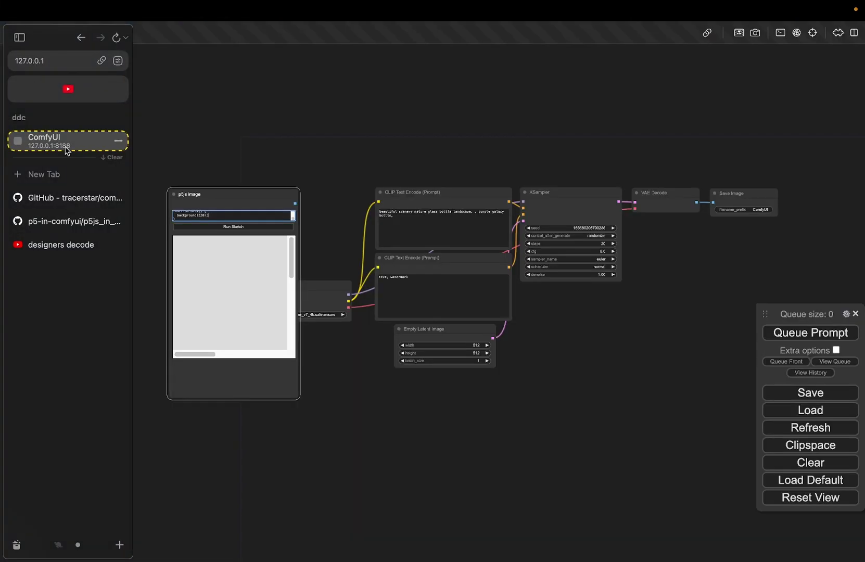
{"action": "key", "text": "ctrl+Left"}
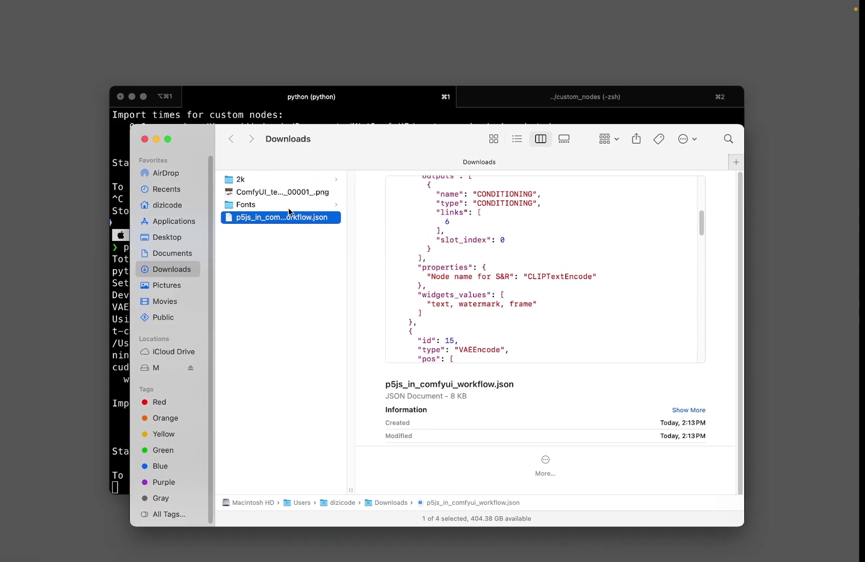
{"action": "left_click_drag", "start_coordinate": [279, 221], "coordinate": [312, 422]}
{"action": "key", "text": "ctrl+Right"}
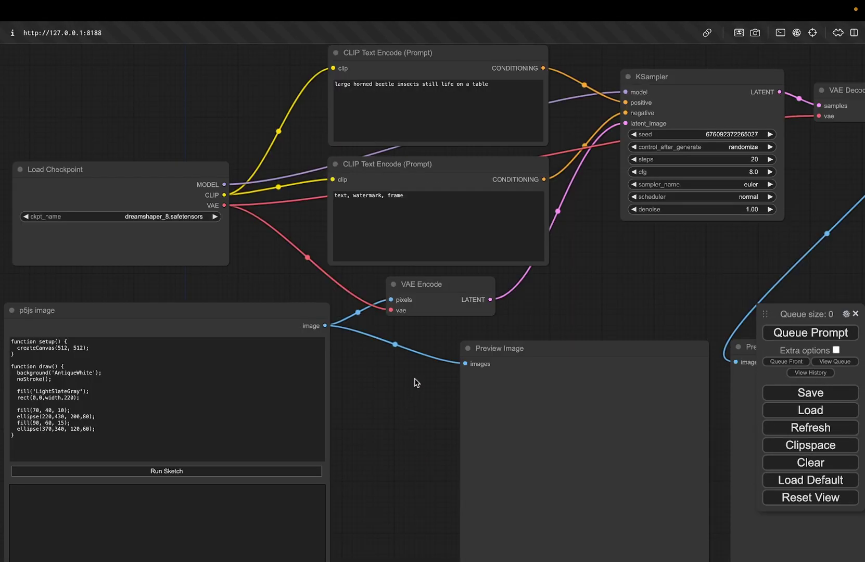
- Look over the loaded workflow's nodes and check which checkpoints are available in Load Checkpoint, without changing the selection
{"action": "scroll", "coordinate": [416, 382], "scroll_direction": "down", "scroll_amount": 8}
{"action": "scroll", "coordinate": [395, 370], "scroll_direction": "up", "scroll_amount": 6}
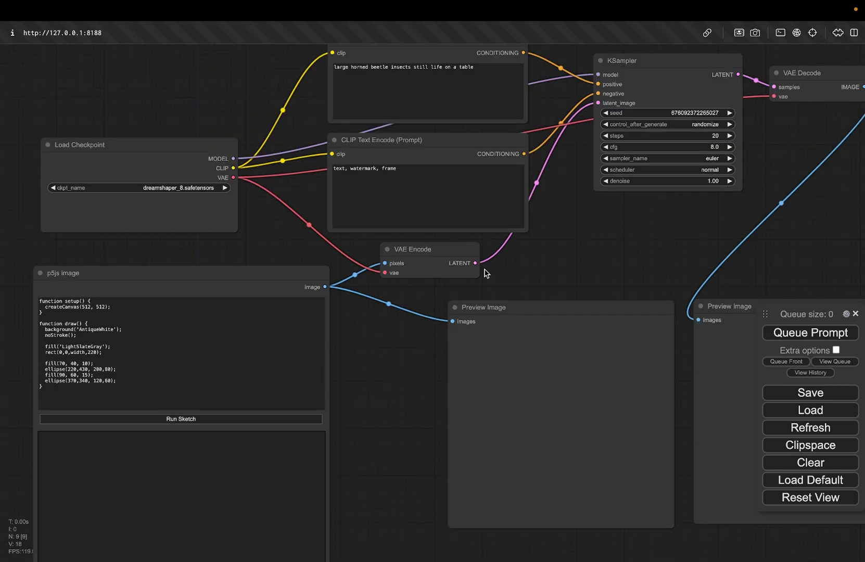
{"action": "scroll", "coordinate": [484, 273], "scroll_direction": "up", "scroll_amount": 3}
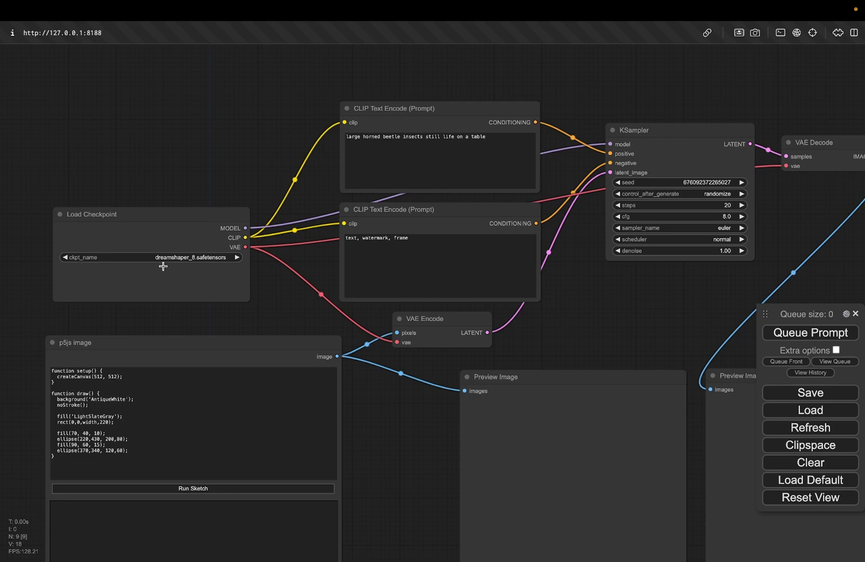
{"action": "left_click", "coordinate": [178, 257]}
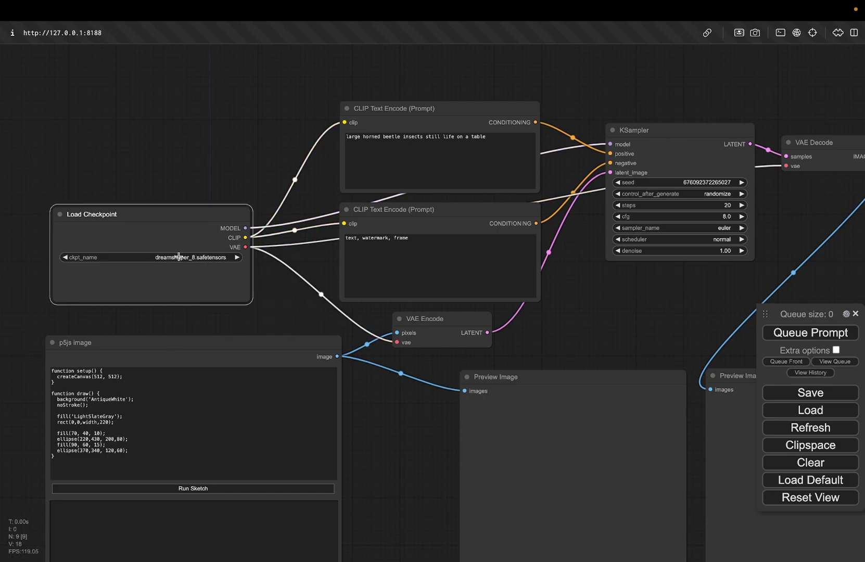
{"action": "left_click", "coordinate": [177, 256]}
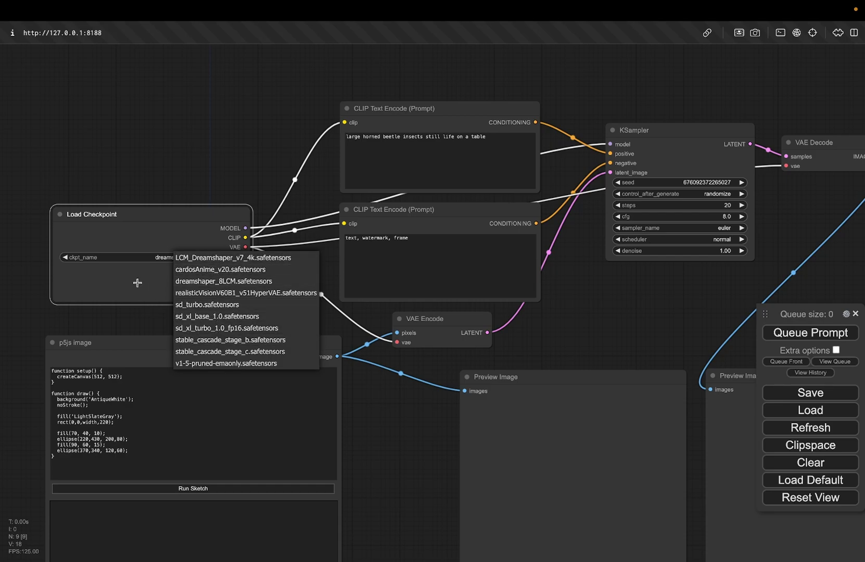
{"action": "left_click", "coordinate": [177, 183]}
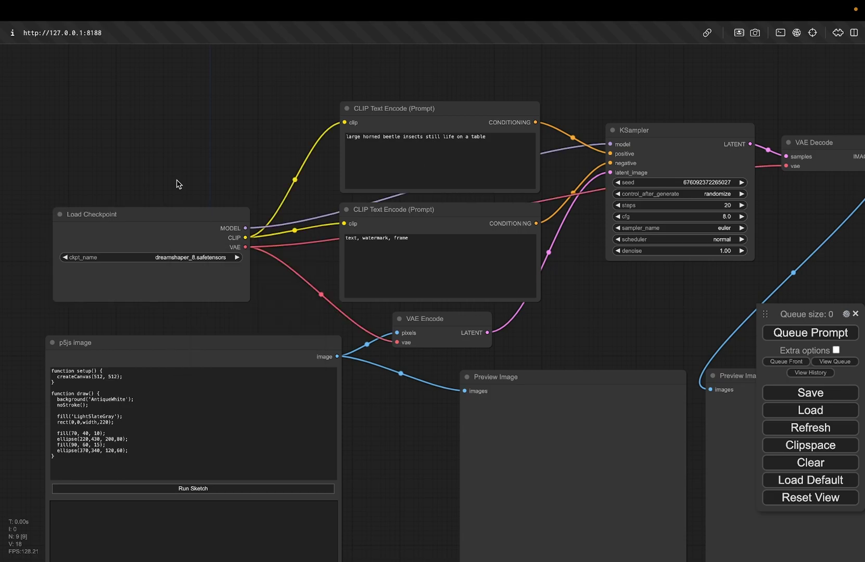
- Open the Civitai website in a new browser tab as a source of checkpoint models
{"action": "key", "text": "super+t"}
{"action": "type", "text": "civitai.co"}
{"action": "key", "text": "Return"}
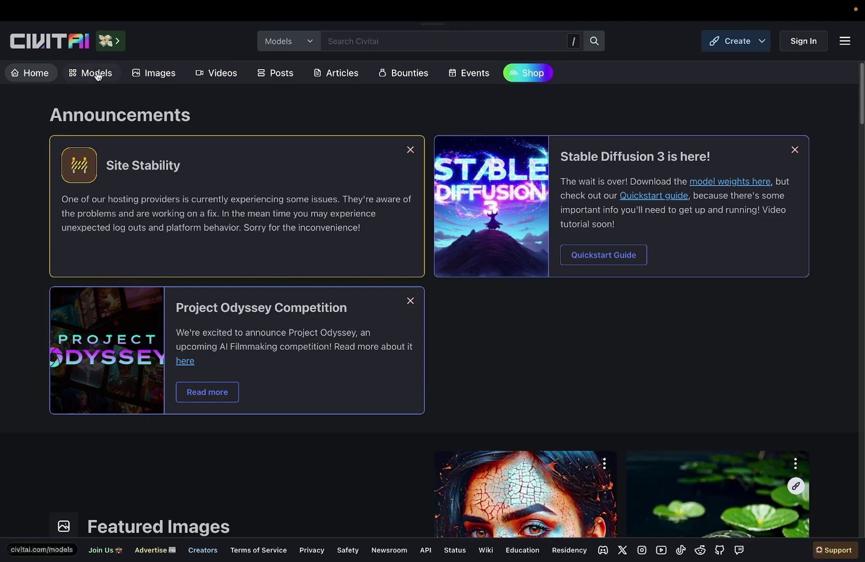
- Open huggingface.co in another new browser tab and go to its model listing
{"action": "key", "text": "super+t"}
{"action": "type", "text": "hug"}
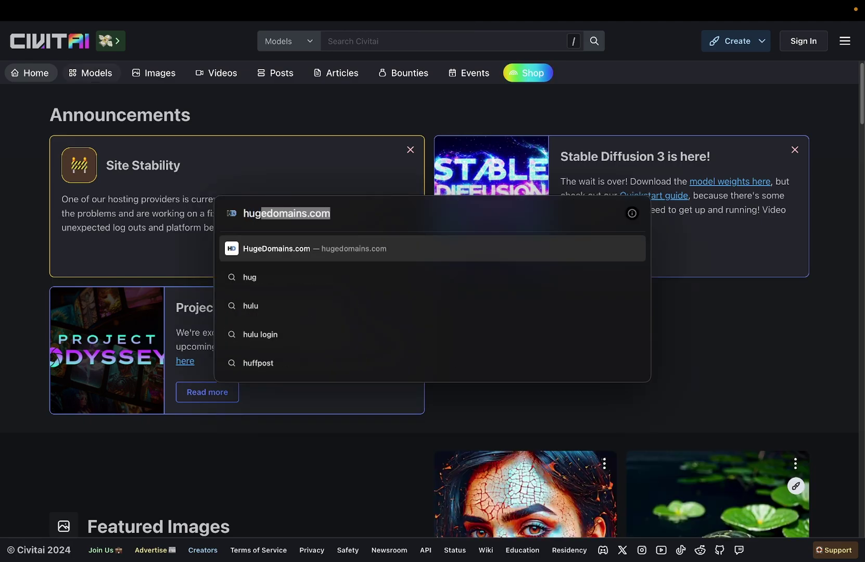
{"action": "type", "text": "gingface.co"}
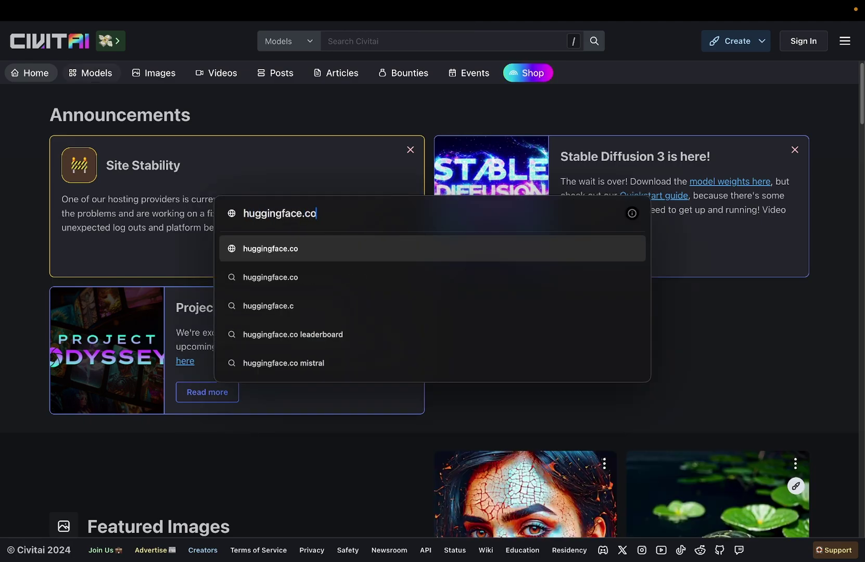
{"action": "key", "text": "Return"}
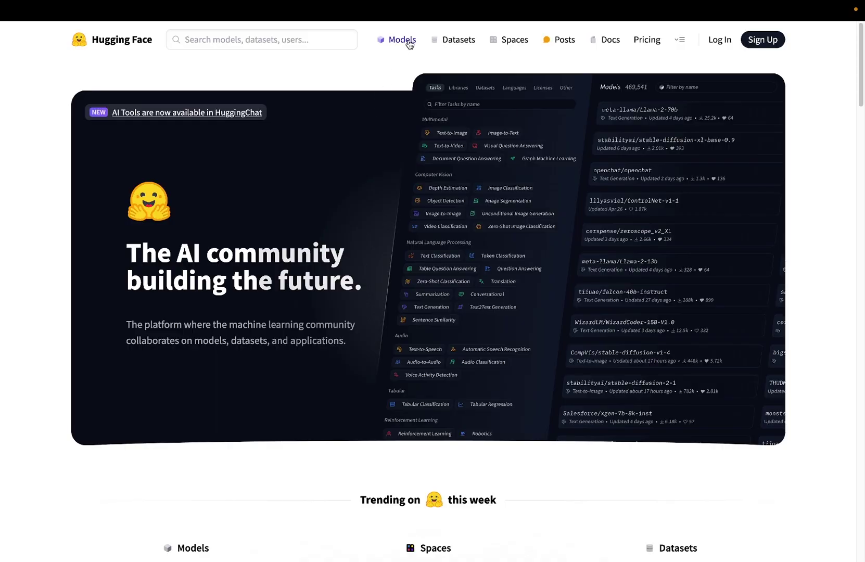
{"action": "left_click", "coordinate": [409, 42]}
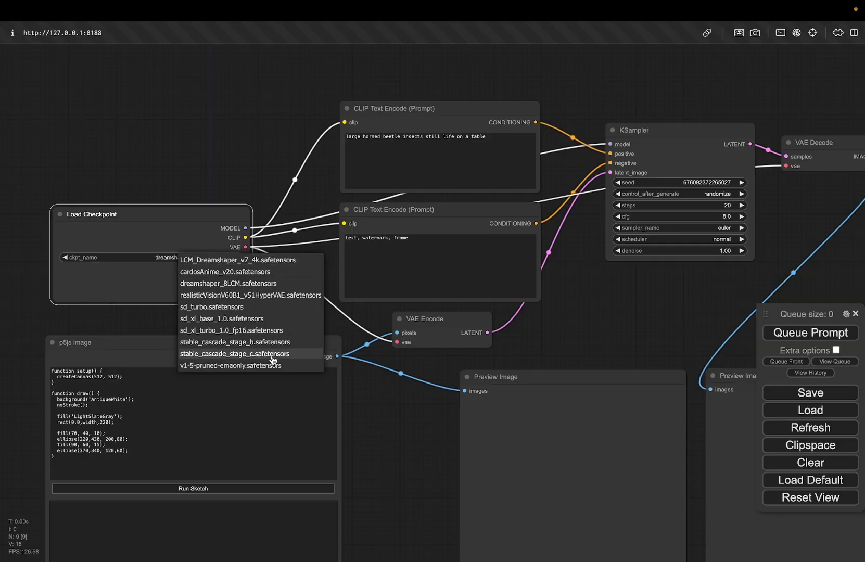
- Set the Load Checkpoint node to v1-5-pruned-emaonly.safetensors and run the loaded sketch in the p5js image node
{"action": "left_click", "coordinate": [227, 366]}
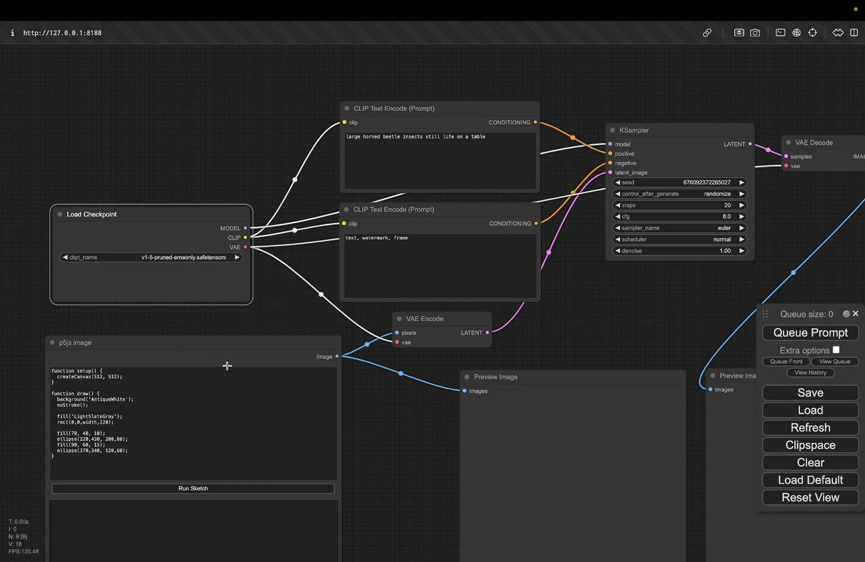
{"action": "left_click_drag", "start_coordinate": [413, 480], "coordinate": [429, 330]}
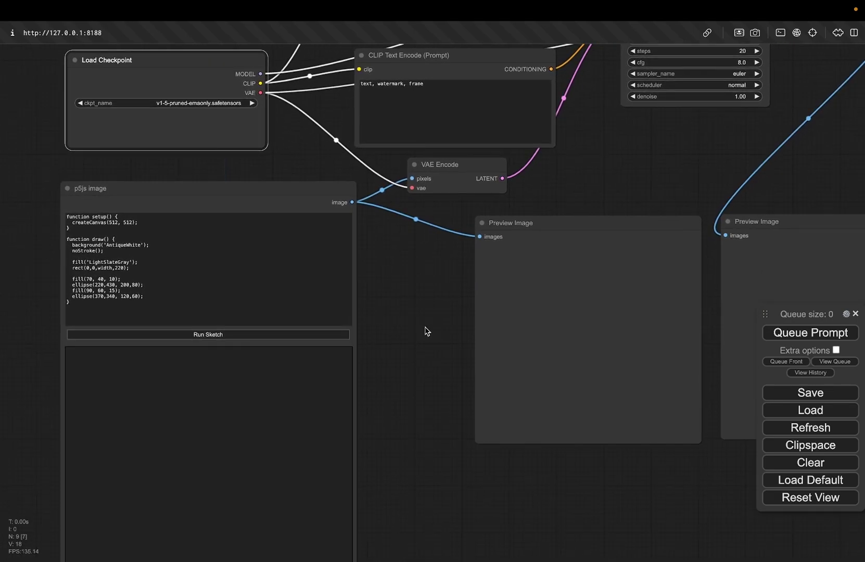
{"action": "left_click", "coordinate": [168, 191]}
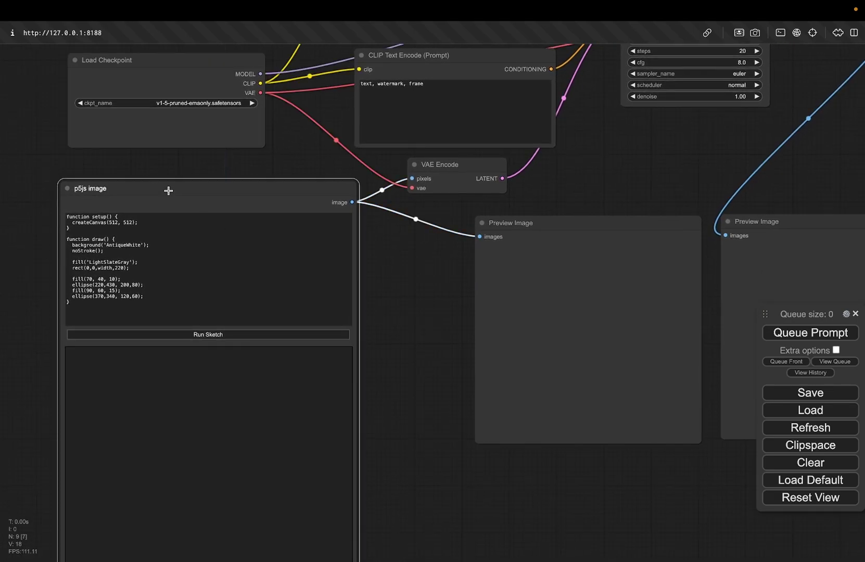
{"action": "left_click", "coordinate": [212, 335]}
{"action": "scroll", "coordinate": [421, 402], "scroll_direction": "down", "scroll_amount": 3}
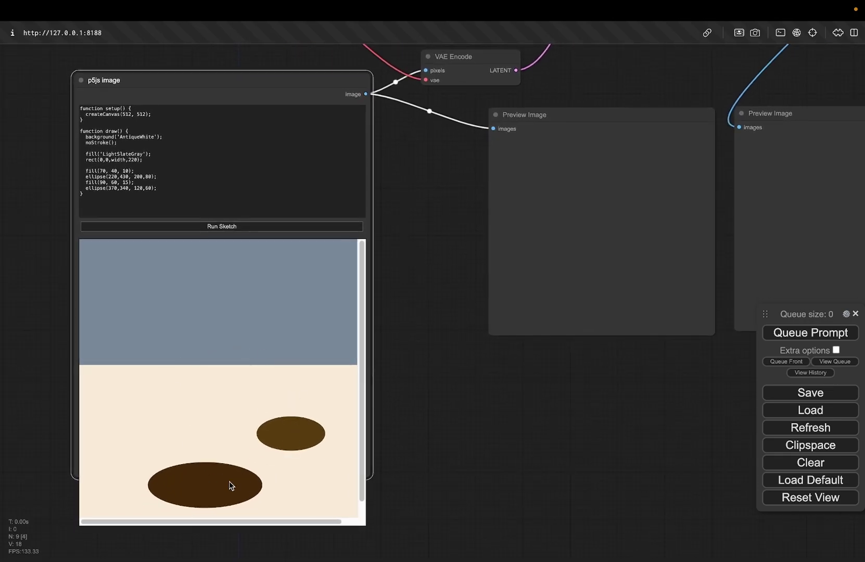
{"action": "left_click_drag", "start_coordinate": [151, 209], "coordinate": [56, 108]}
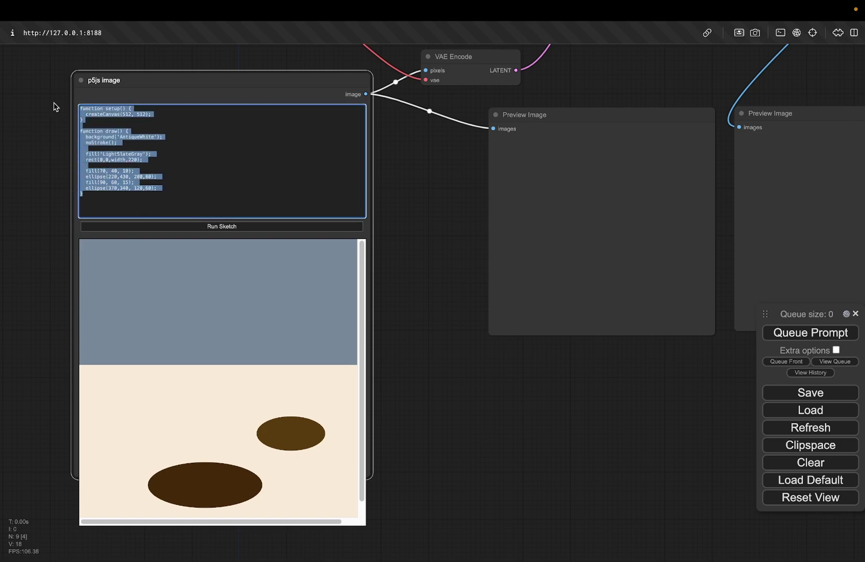
{"action": "left_click", "coordinate": [227, 226]}
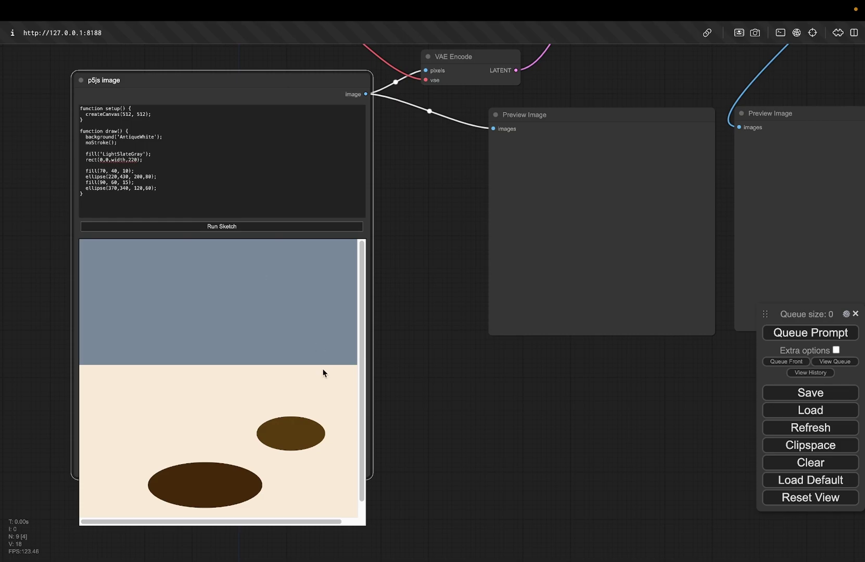
- Queue the prompt to generate an image from the sketch, view both previews, and check the execution log in the terminal
{"action": "left_click_drag", "start_coordinate": [440, 198], "coordinate": [422, 406]}
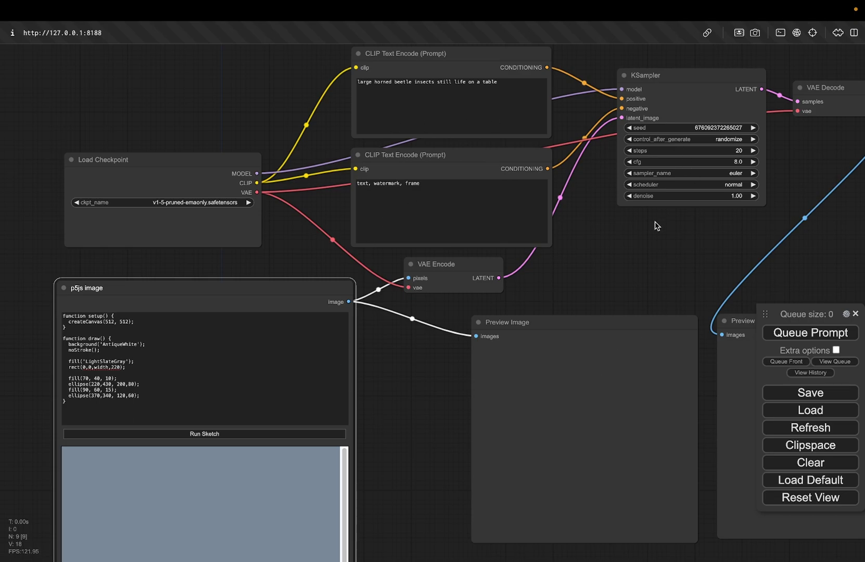
{"action": "left_click_drag", "start_coordinate": [658, 257], "coordinate": [608, 274]}
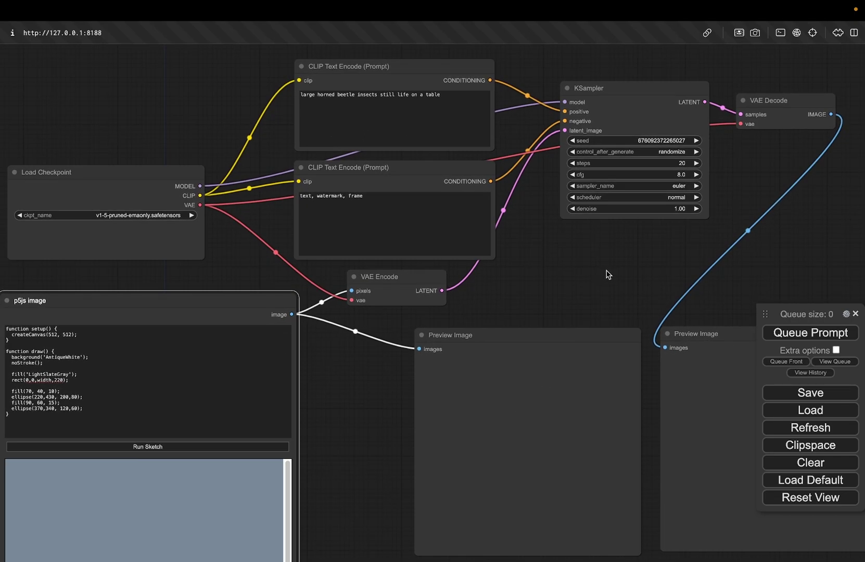
{"action": "left_click", "coordinate": [816, 333]}
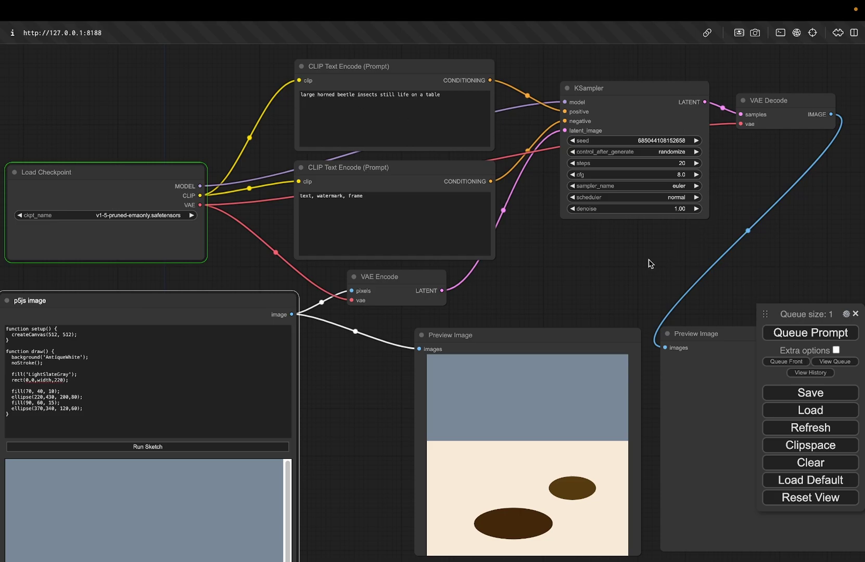
{"action": "scroll", "coordinate": [649, 208], "scroll_direction": "right", "scroll_amount": 5}
{"action": "scroll", "coordinate": [650, 208], "scroll_direction": "down", "scroll_amount": 2}
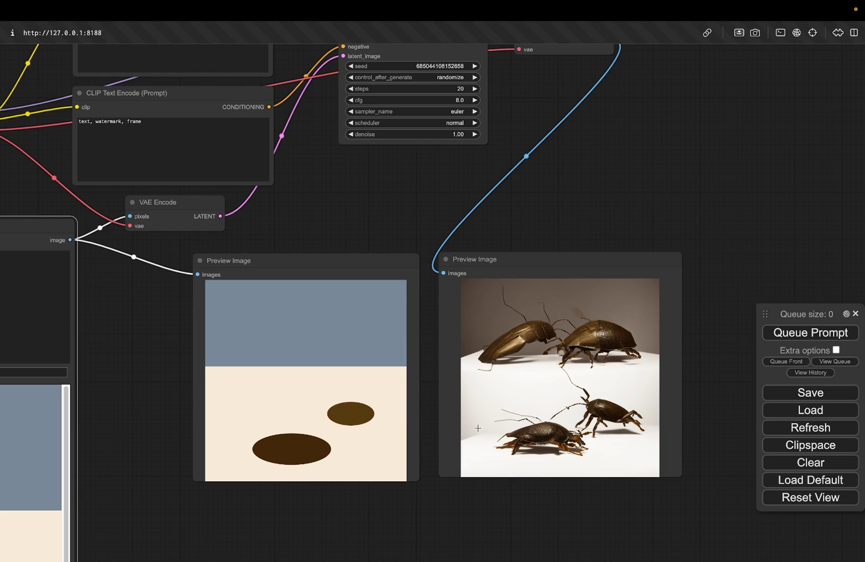
{"action": "key", "text": "ctrl+Left"}
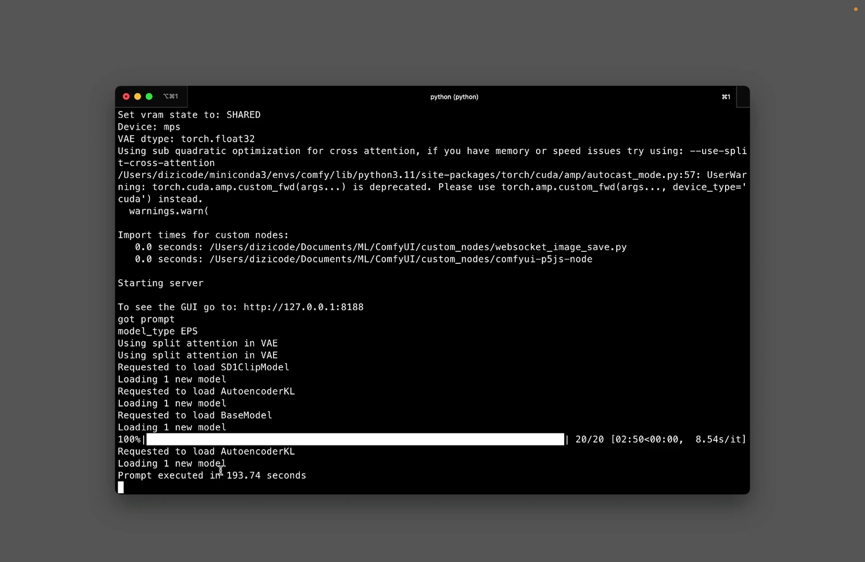
{"action": "key", "text": "ctrl+Right"}
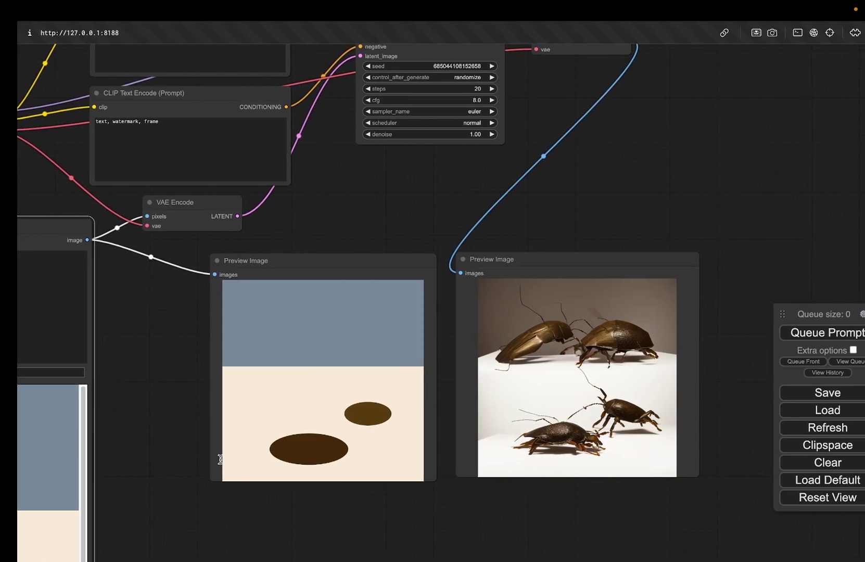
- Examine the sketch's setup and draw code up close in the p5js image node
{"action": "left_click_drag", "start_coordinate": [138, 336], "coordinate": [396, 300]}
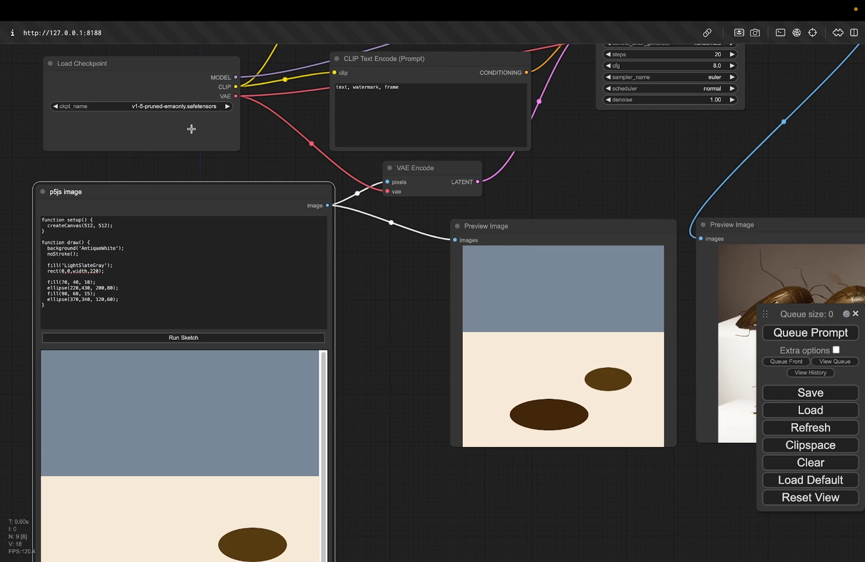
{"action": "scroll", "coordinate": [18, 223], "scroll_direction": "up", "scroll_amount": 12}
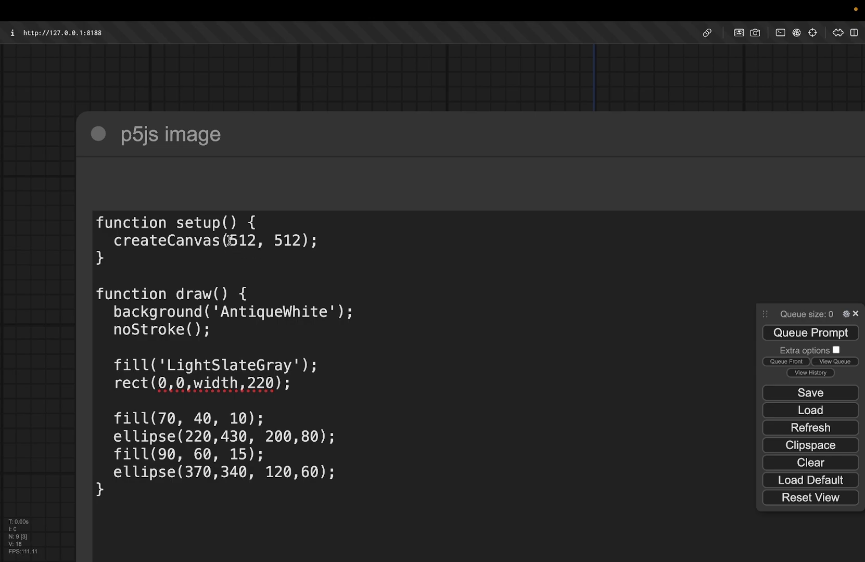
- Add pixelDensity(1); on a new line below createCanvas in the setup function of the p5js image node's sketch
{"action": "left_click", "coordinate": [300, 240]}
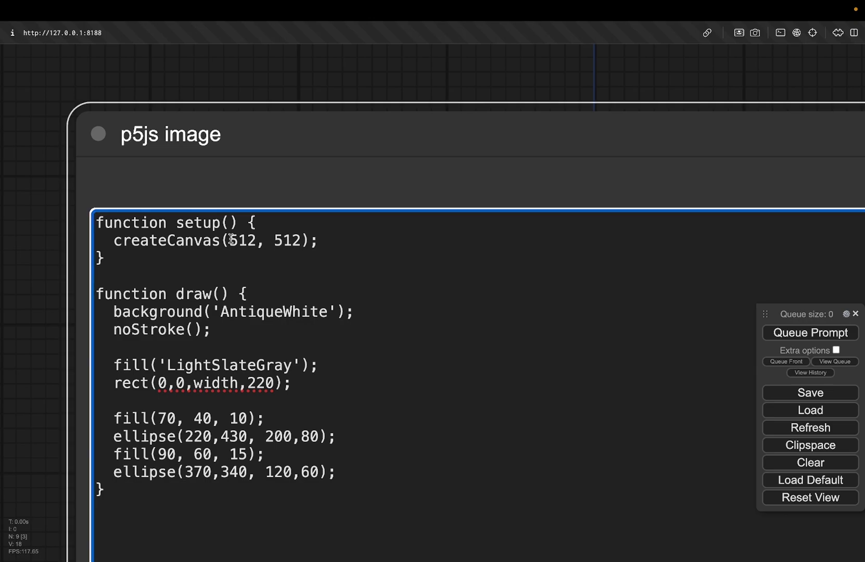
{"action": "left_click", "coordinate": [351, 242]}
{"action": "key", "text": "Return"}
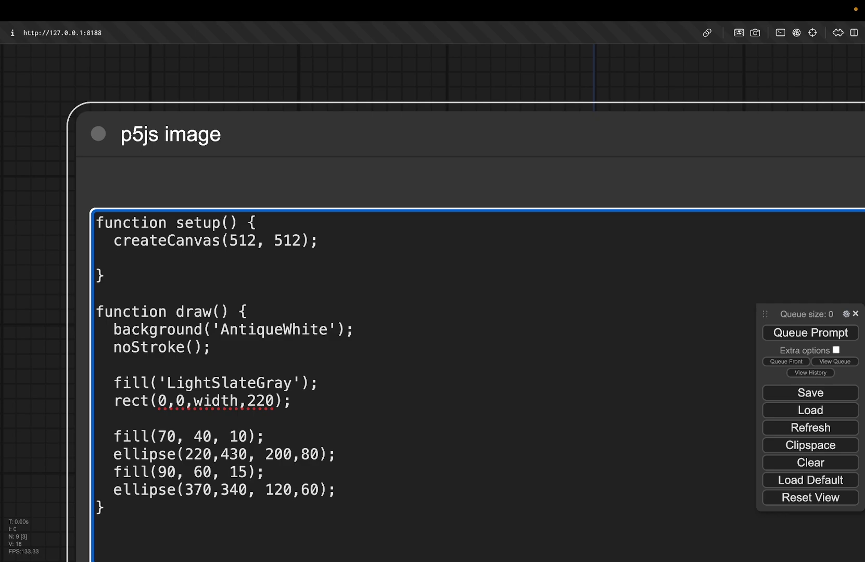
{"action": "type", "text": "pixelDens"}
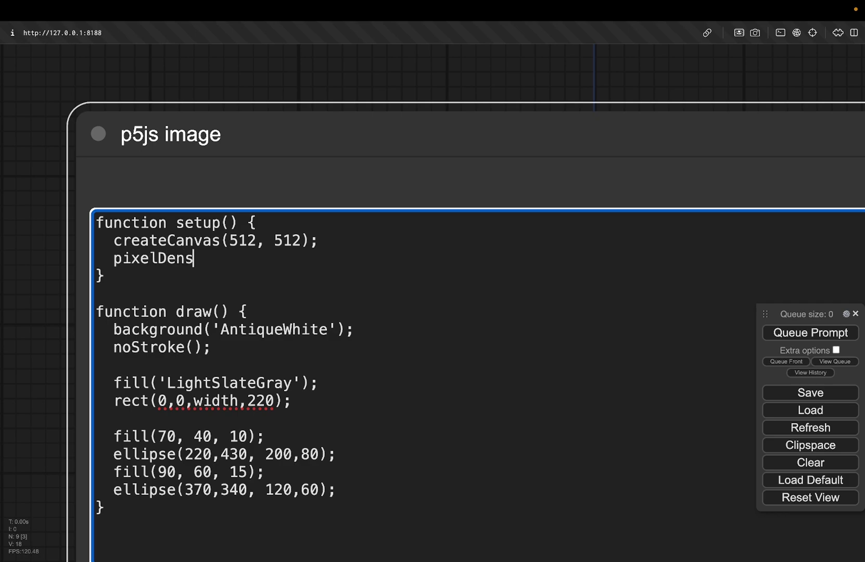
{"action": "type", "text": "ity(1);"}
- Queue the prompt to generate a new image from the edited sketch
{"action": "scroll", "coordinate": [691, 187], "scroll_direction": "down", "scroll_amount": 5}
{"action": "left_click_drag", "start_coordinate": [691, 187], "coordinate": [475, 249]}
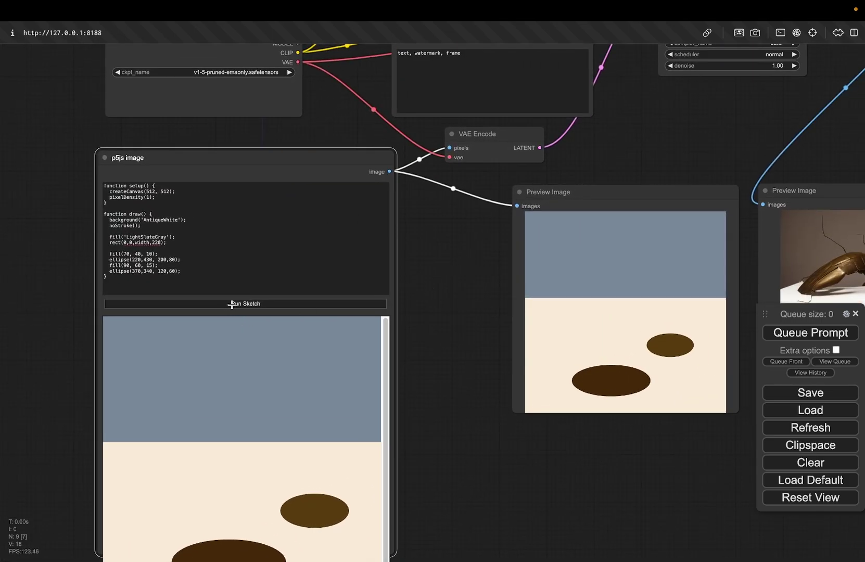
{"action": "scroll", "coordinate": [231, 343], "scroll_direction": "down", "scroll_amount": 3}
{"action": "left_click_drag", "start_coordinate": [520, 149], "coordinate": [494, 154]}
{"action": "left_click_drag", "start_coordinate": [598, 97], "coordinate": [557, 346]}
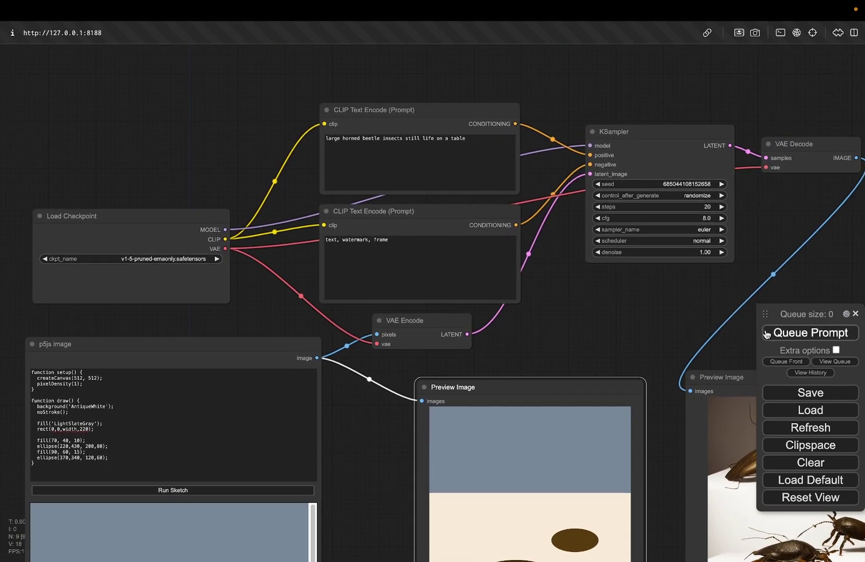
{"action": "left_click", "coordinate": [821, 333]}
{"action": "left_click_drag", "start_coordinate": [706, 300], "coordinate": [489, 160]}
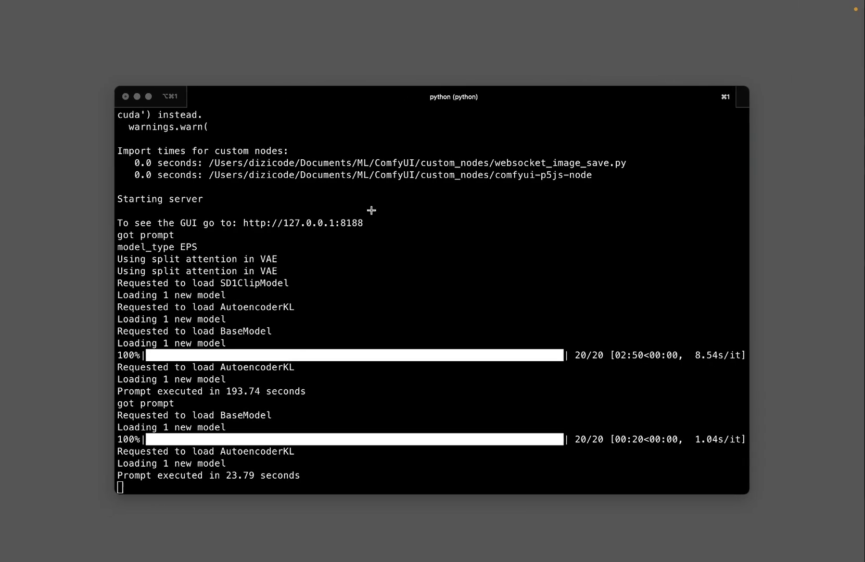
- Compare the execution times of the two prompt runs in the terminal log
{"action": "left_click_drag", "start_coordinate": [226, 474], "coordinate": [256, 473]}
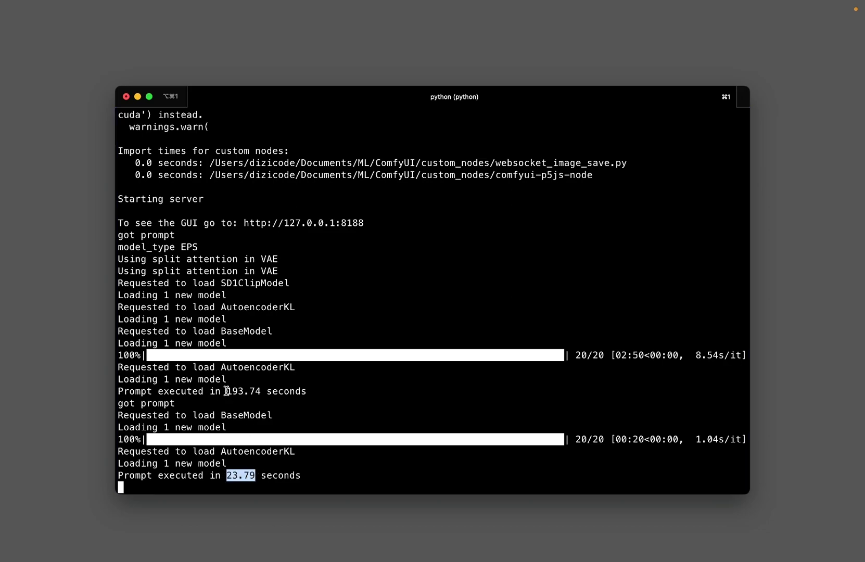
{"action": "left_click_drag", "start_coordinate": [226, 391], "coordinate": [262, 391]}
{"action": "left_click_drag", "start_coordinate": [226, 474], "coordinate": [260, 473]}
{"action": "left_click", "coordinate": [225, 473]}
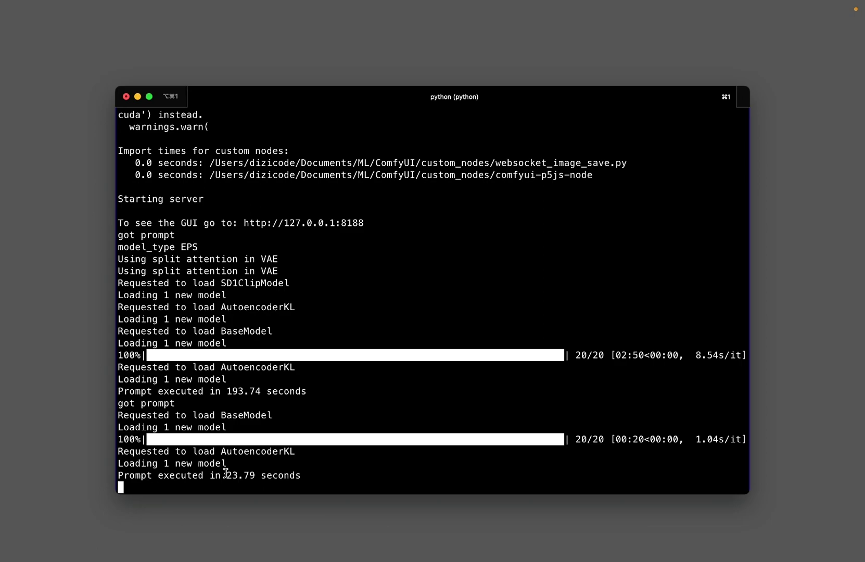
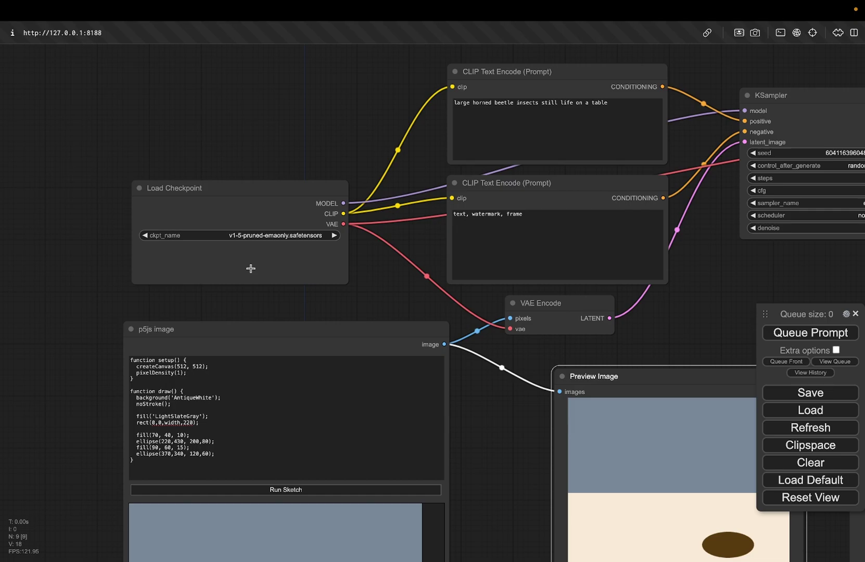
- Look through the checkpoint models available in the Load Checkpoint node
{"action": "left_click", "coordinate": [263, 237]}
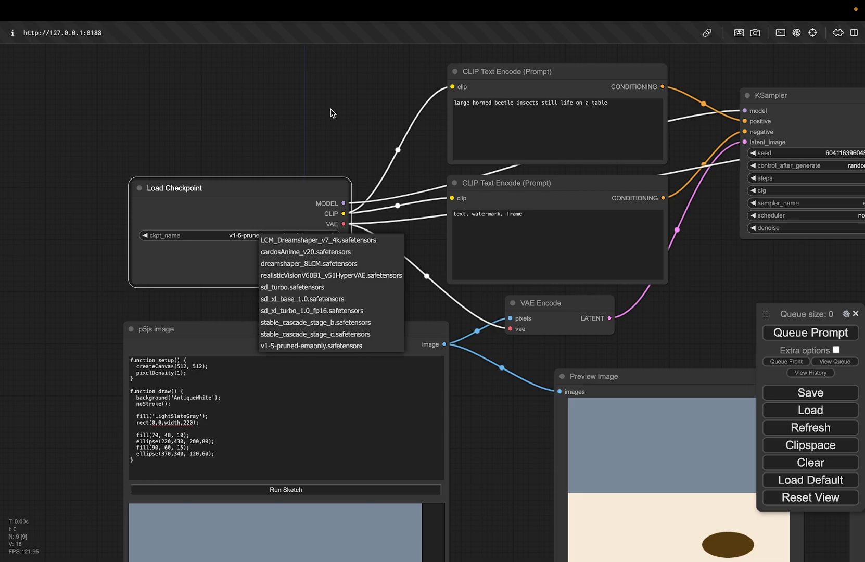
{"action": "left_click", "coordinate": [293, 240]}
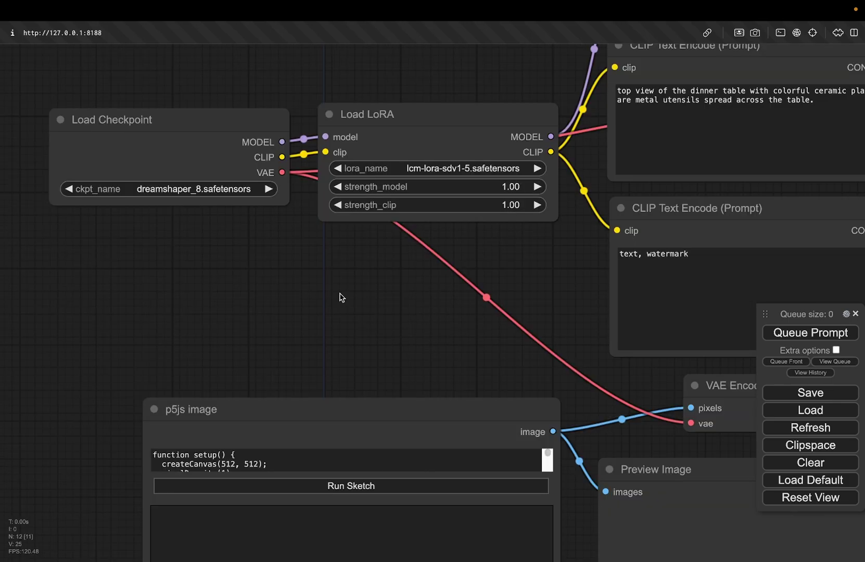
- Set the checkpoint of the LCM LoRA workflow's Load Checkpoint node to v1-5-pruned-emaonly.safetensors
{"action": "scroll", "coordinate": [339, 298], "scroll_direction": "down", "scroll_amount": 10}
{"action": "left_click_drag", "start_coordinate": [365, 303], "coordinate": [216, 262]}
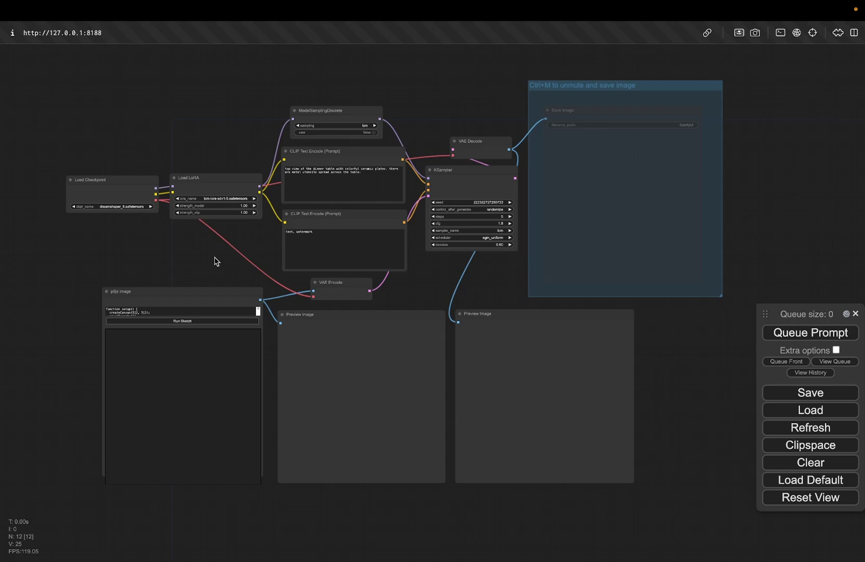
{"action": "scroll", "coordinate": [216, 261], "scroll_direction": "up", "scroll_amount": 10}
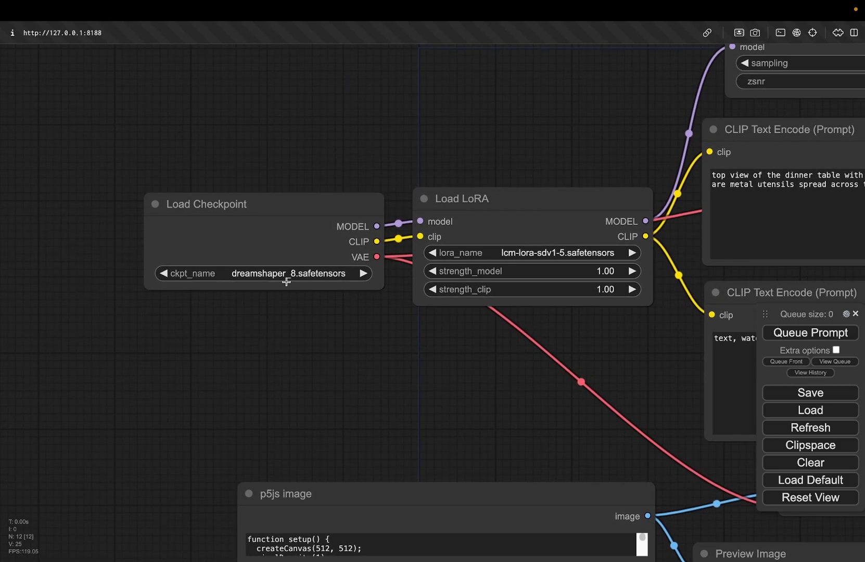
{"action": "left_click", "coordinate": [289, 276]}
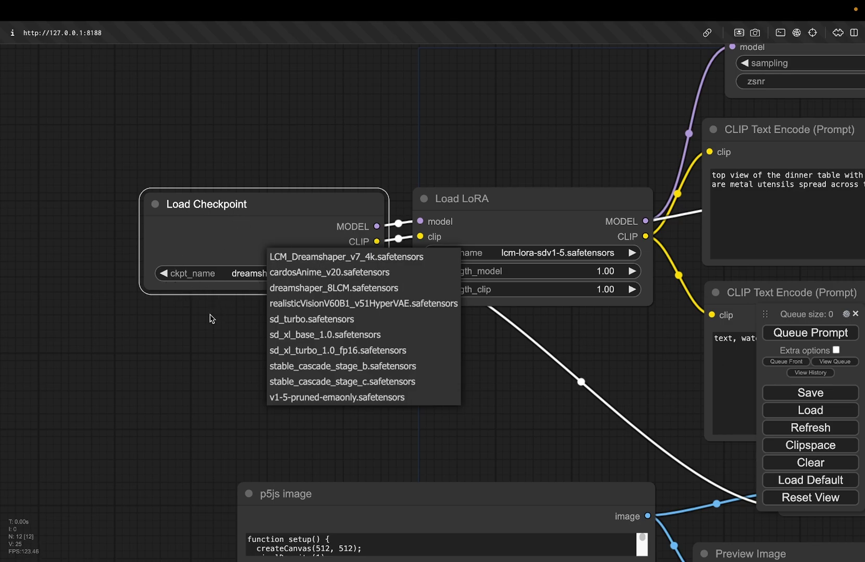
{"action": "left_click", "coordinate": [336, 398]}
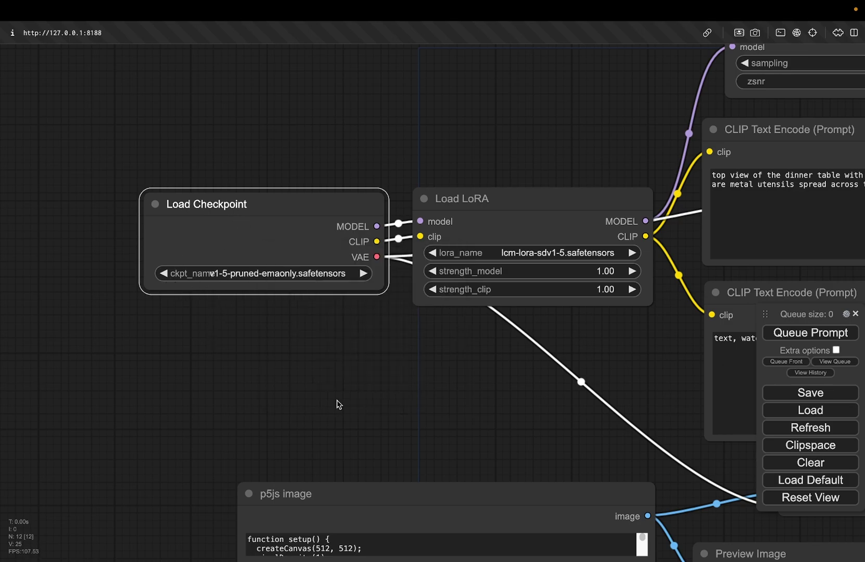
{"action": "left_click_drag", "start_coordinate": [411, 382], "coordinate": [295, 384]}
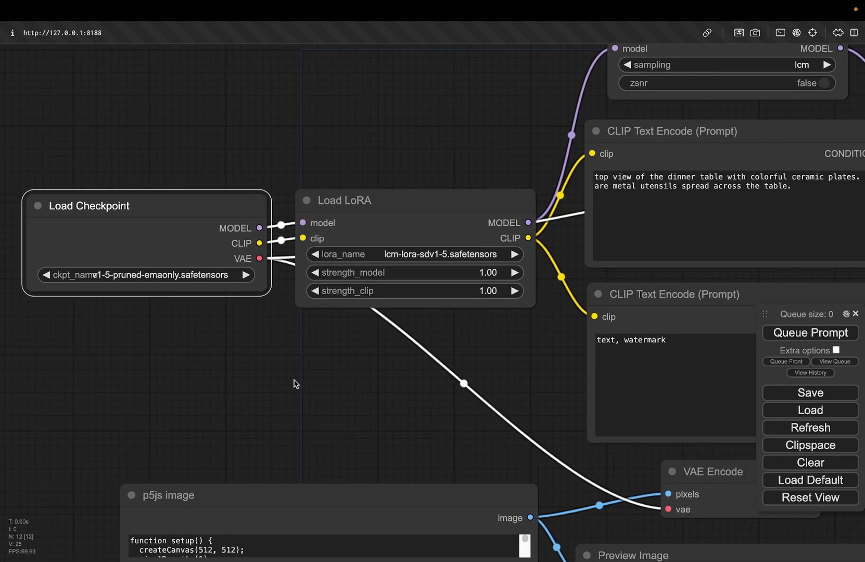
- Examine the Load LoRA node and the KSampler's steps, cfg, sampler, scheduler and denoise settings up close
{"action": "left_click", "coordinate": [370, 202]}
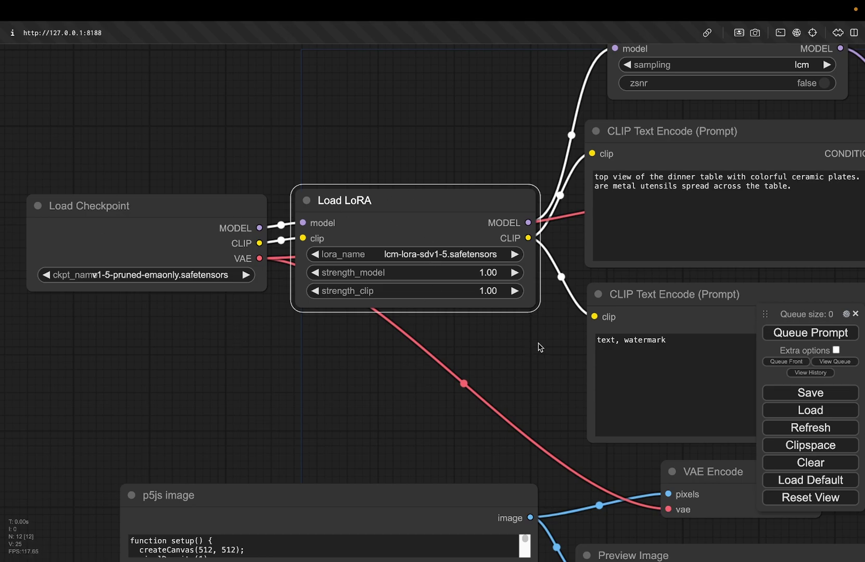
{"action": "scroll", "coordinate": [539, 347], "scroll_direction": "down", "scroll_amount": 10}
{"action": "scroll", "coordinate": [540, 348], "scroll_direction": "up", "scroll_amount": 5}
{"action": "scroll", "coordinate": [533, 277], "scroll_direction": "right", "scroll_amount": 3}
{"action": "scroll", "coordinate": [496, 313], "scroll_direction": "up", "scroll_amount": 2}
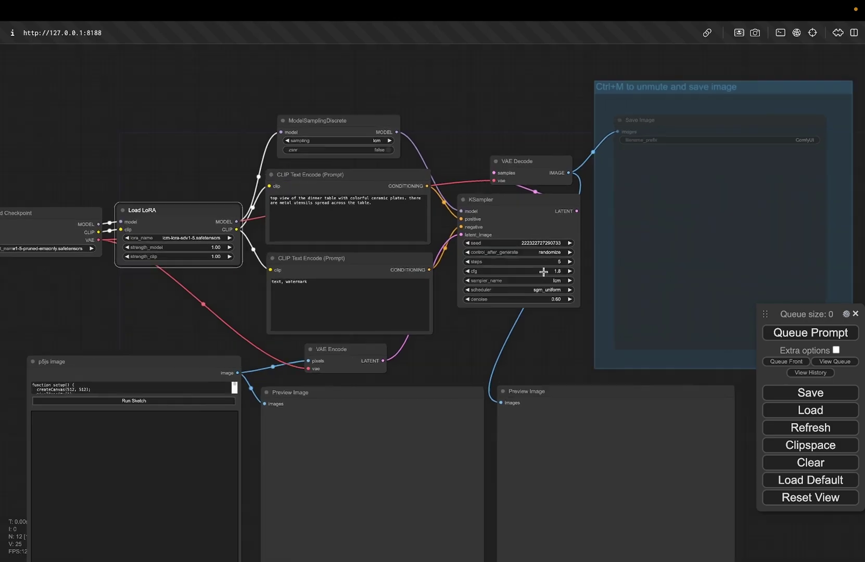
{"action": "scroll", "coordinate": [544, 272], "scroll_direction": "up", "scroll_amount": 10}
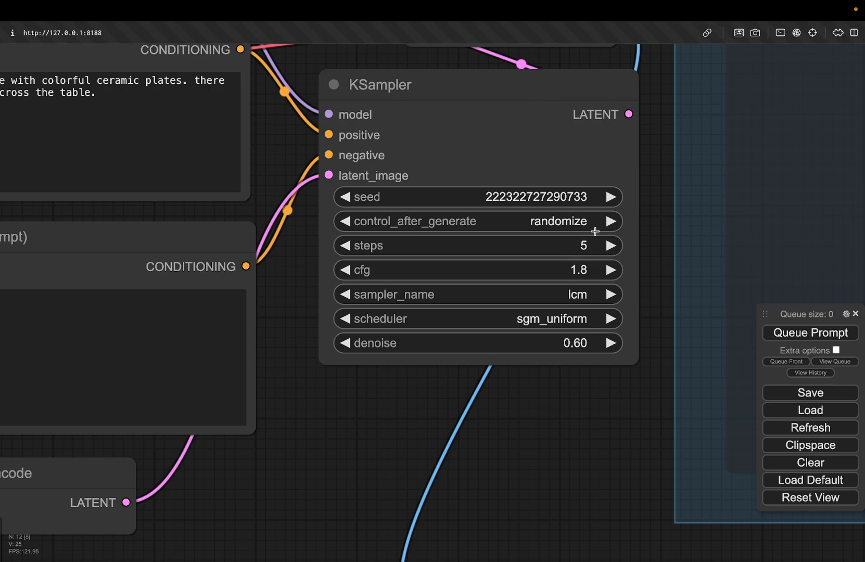
- Run the sketch in the LCM workflow's p5js image node
{"action": "scroll", "coordinate": [301, 377], "scroll_direction": "down", "scroll_amount": 8}
{"action": "scroll", "coordinate": [301, 377], "scroll_direction": "down", "scroll_amount": 5}
{"action": "left_click_drag", "start_coordinate": [302, 378], "coordinate": [598, 174]}
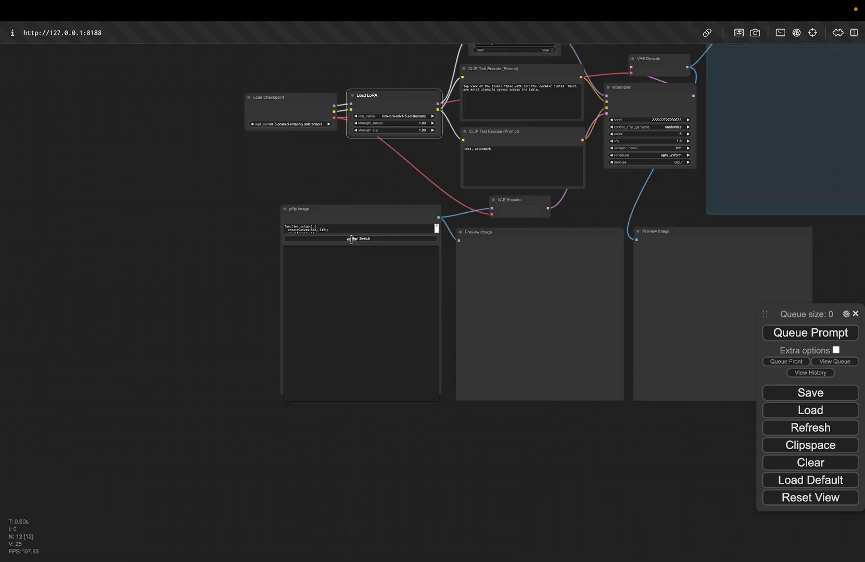
{"action": "left_click", "coordinate": [352, 239]}
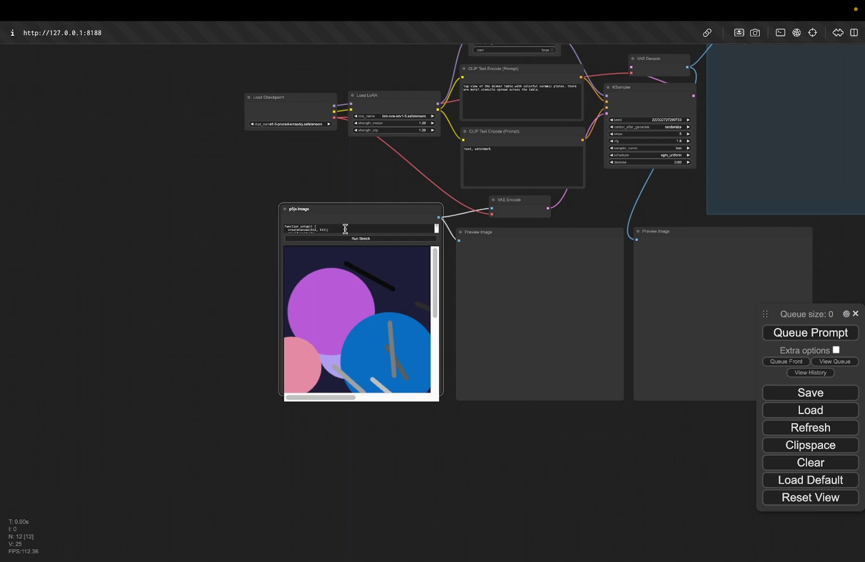
{"action": "scroll", "coordinate": [344, 226], "scroll_direction": "up", "scroll_amount": 2}
{"action": "left_click_drag", "start_coordinate": [496, 122], "coordinate": [215, 260]}
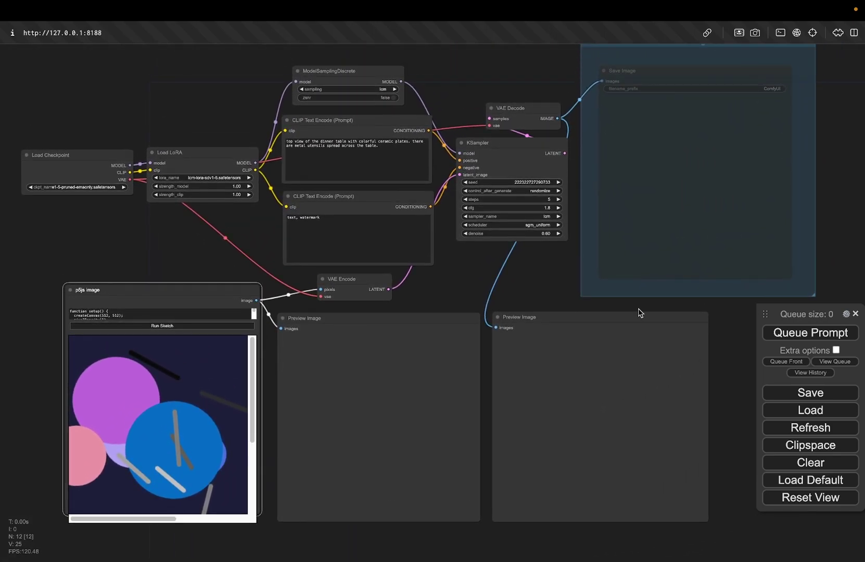
- Queue the prompt twice to generate dinner table images, checking each run's execution time in the terminal log
{"action": "left_click", "coordinate": [811, 333]}
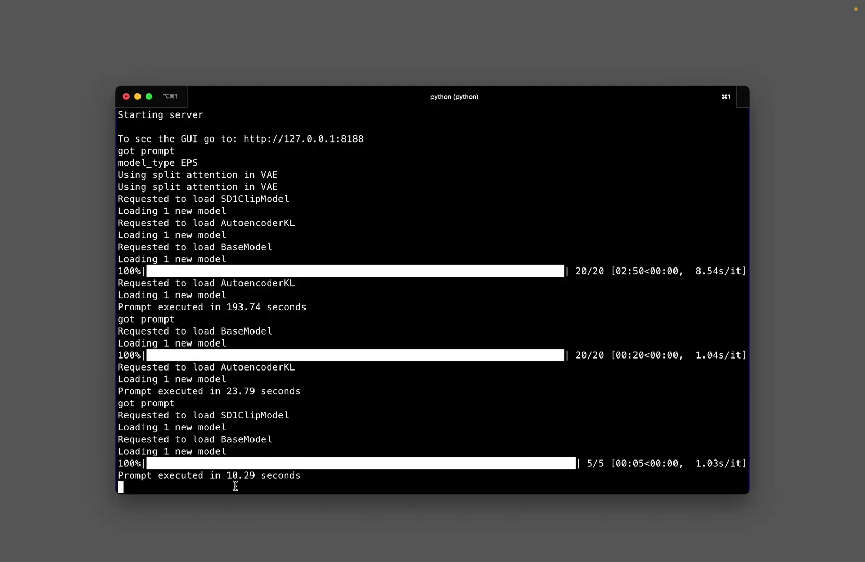
{"action": "left_click_drag", "start_coordinate": [226, 475], "coordinate": [306, 475]}
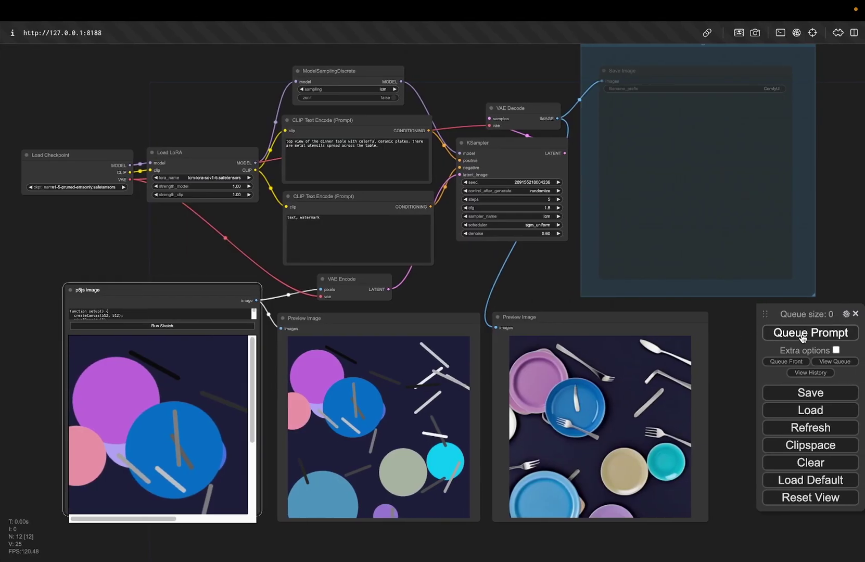
{"action": "left_click", "coordinate": [802, 336]}
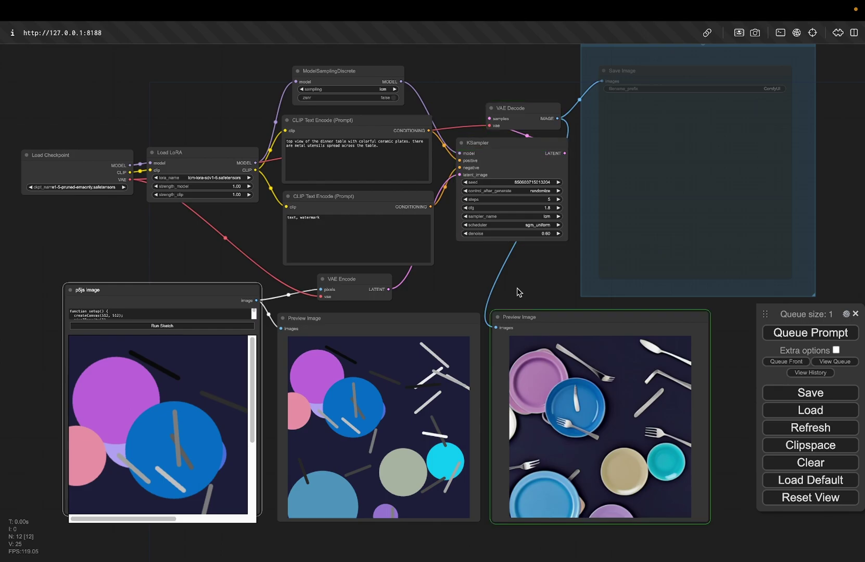
{"action": "key", "text": "ctrl+Left"}
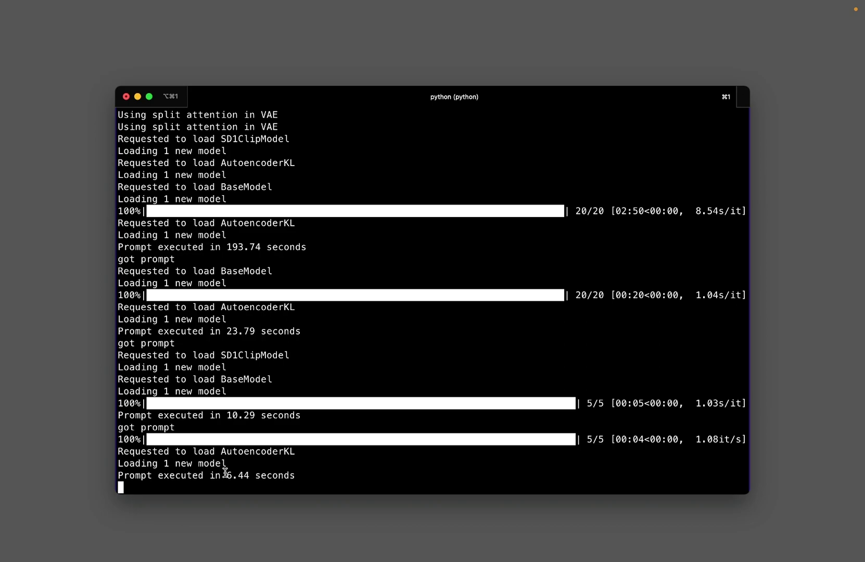
{"action": "left_click_drag", "start_coordinate": [225, 472], "coordinate": [323, 472]}
{"action": "left_click", "coordinate": [304, 472]}
{"action": "key", "text": "ctrl+Right"}
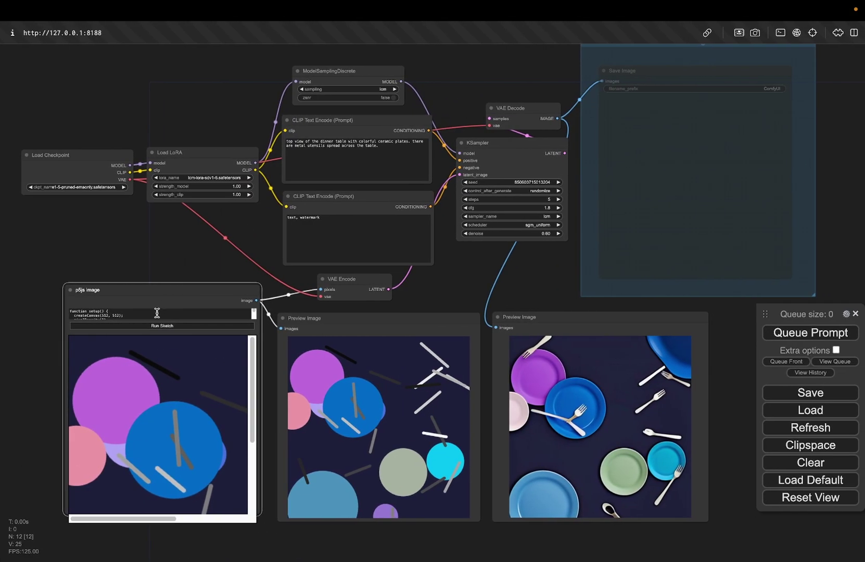
- Generate an image from a fresh run of the random sketch and check its execution time in the terminal log
{"action": "left_click", "coordinate": [157, 312]}
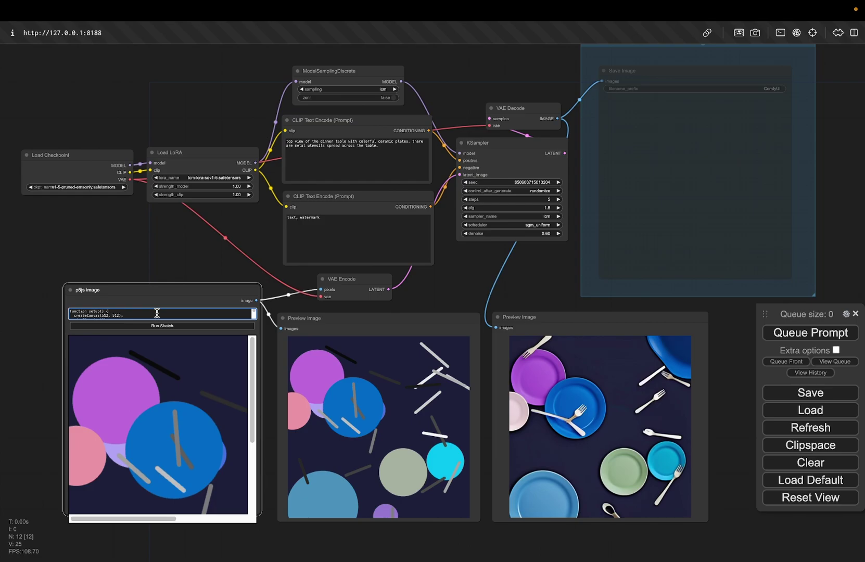
{"action": "left_click", "coordinate": [163, 325]}
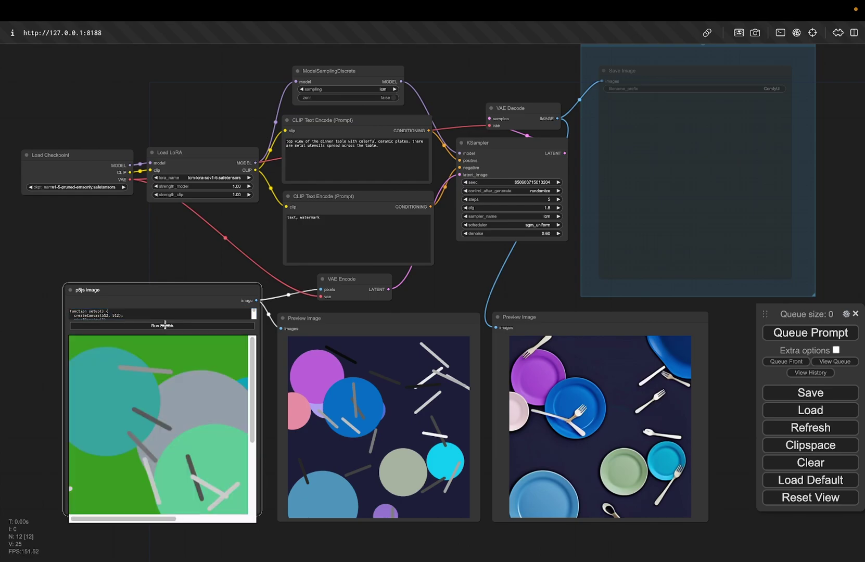
{"action": "left_click", "coordinate": [818, 336]}
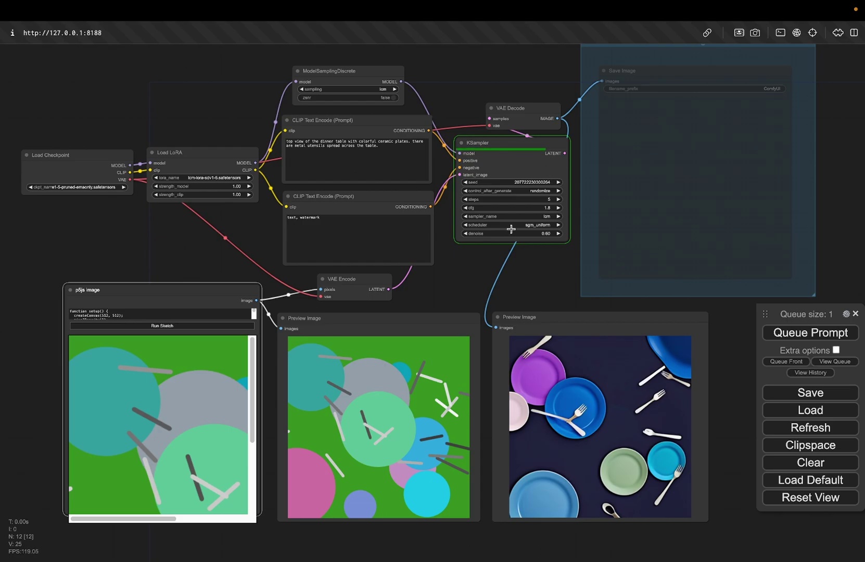
{"action": "key", "text": "super+Tab"}
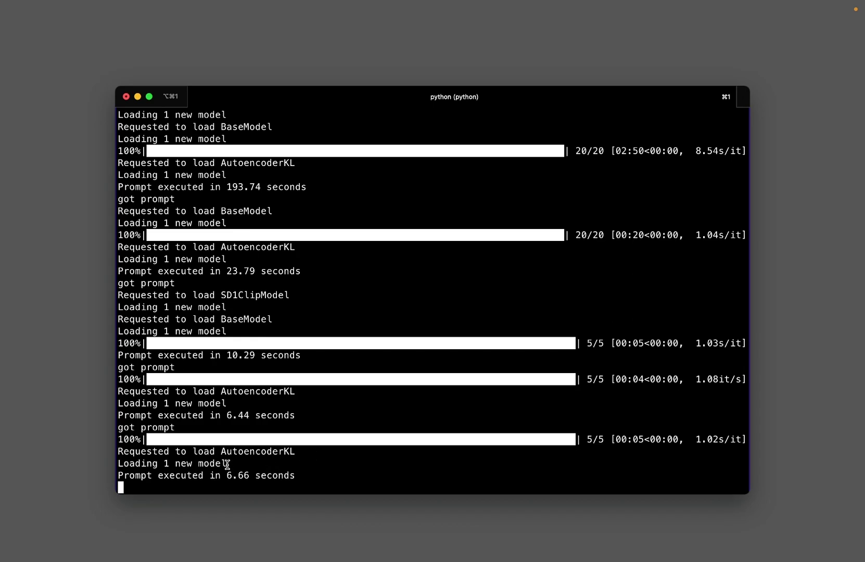
{"action": "key", "text": "super+Tab"}
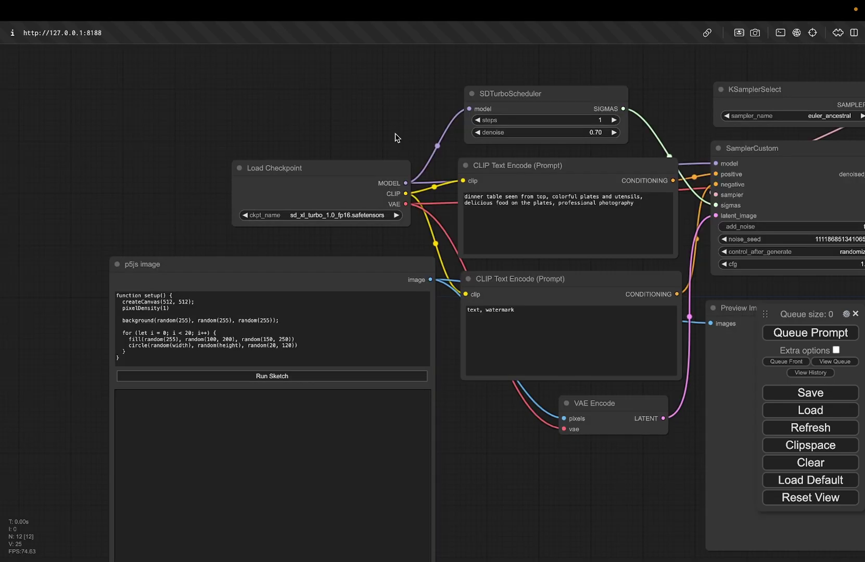
- Run the random circles sketch in the SDXL Turbo workflow's p5js image node and choose sd_xl_turbo_1.0_fp16.safetensors as the checkpoint
{"action": "left_click_drag", "start_coordinate": [396, 137], "coordinate": [389, 144]}
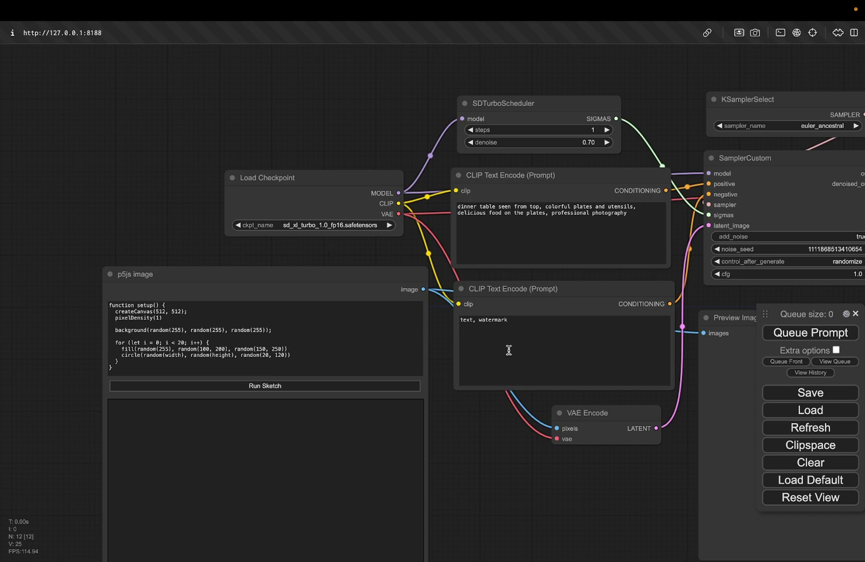
{"action": "left_click", "coordinate": [258, 386]}
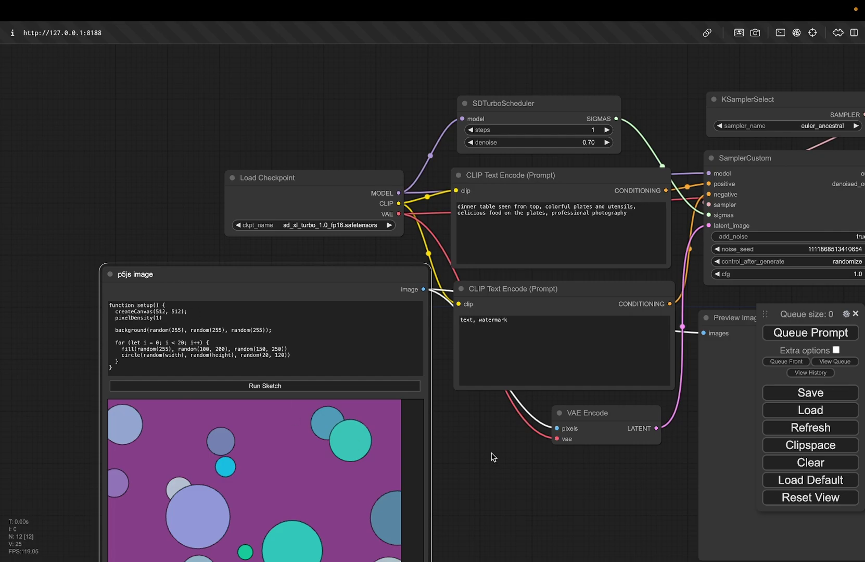
{"action": "left_click", "coordinate": [311, 225]}
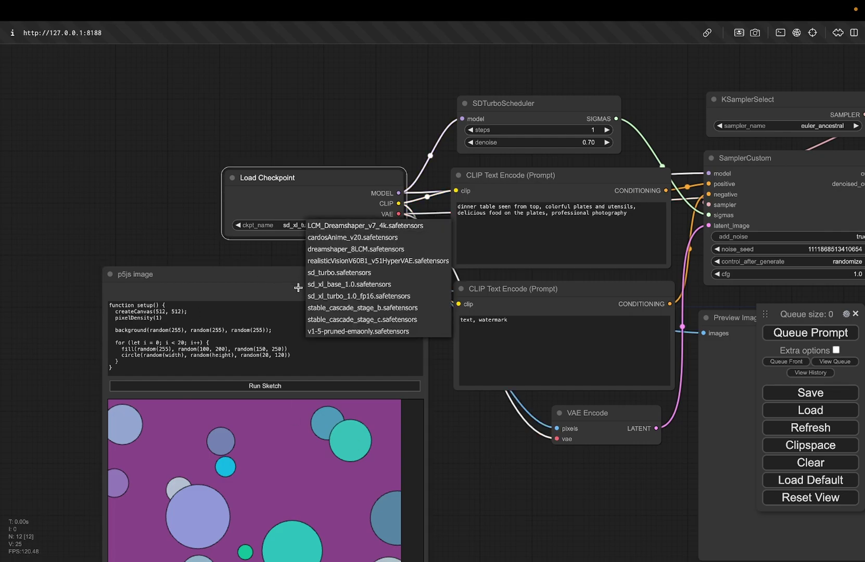
{"action": "left_click", "coordinate": [318, 297]}
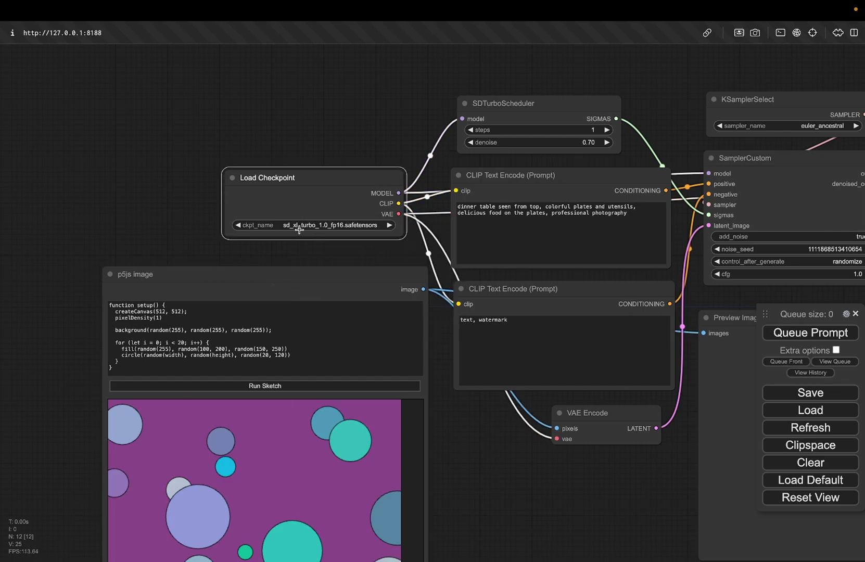
- Queue the prompt to generate a dinner table image and move the output Preview Image node up beneath the VAE Decode node
{"action": "left_click_drag", "start_coordinate": [410, 122], "coordinate": [278, 131]}
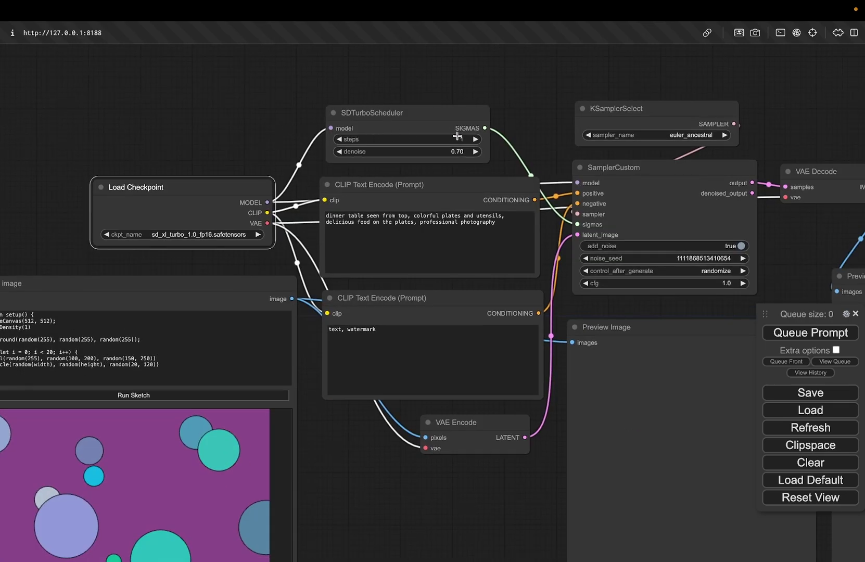
{"action": "left_click", "coordinate": [808, 335]}
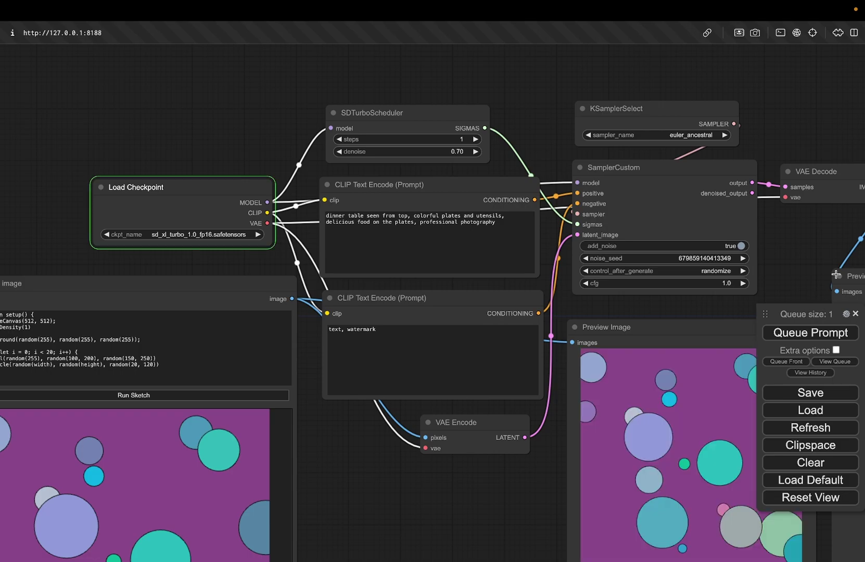
{"action": "left_click_drag", "start_coordinate": [836, 274], "coordinate": [789, 264]}
{"action": "left_click_drag", "start_coordinate": [804, 229], "coordinate": [504, 191]}
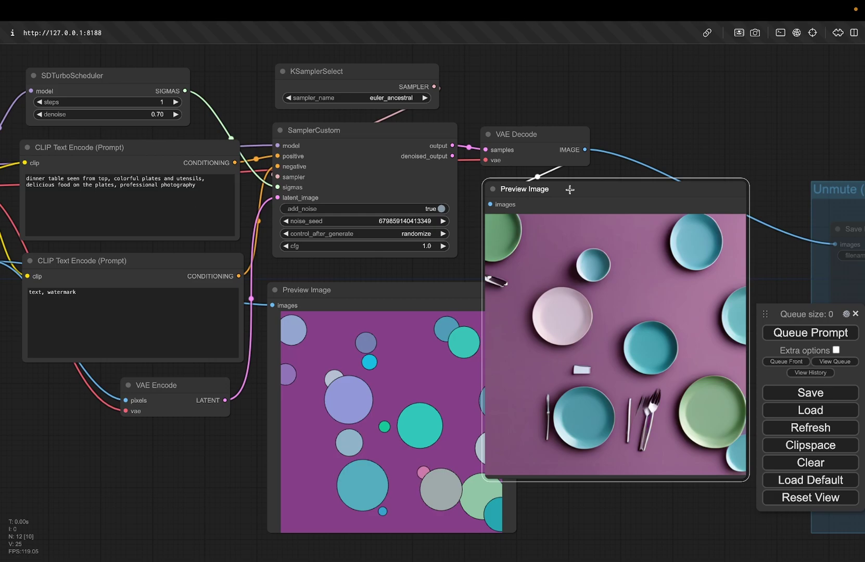
- Check the first SDXL Turbo run's execution time in the terminal log and return to the workflow
{"action": "key", "text": "ctrl+Left"}
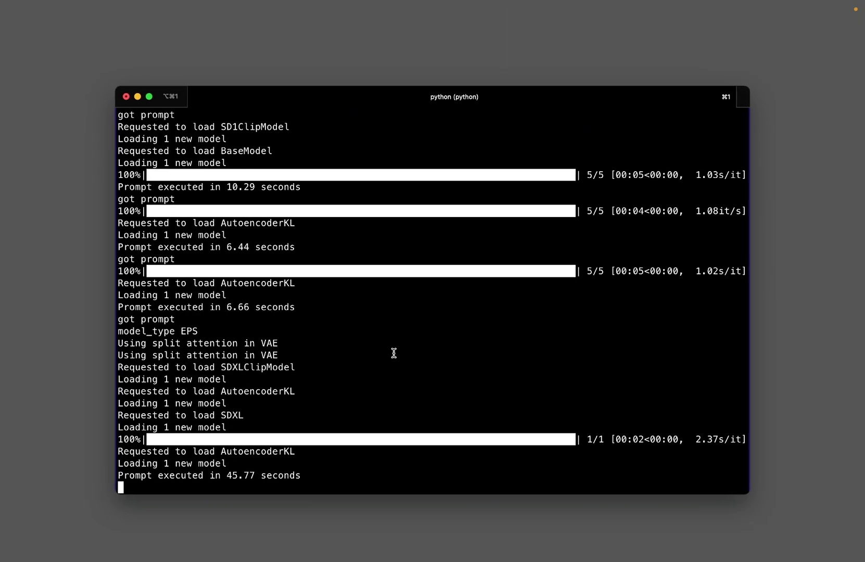
{"action": "left_click_drag", "start_coordinate": [227, 473], "coordinate": [309, 473]}
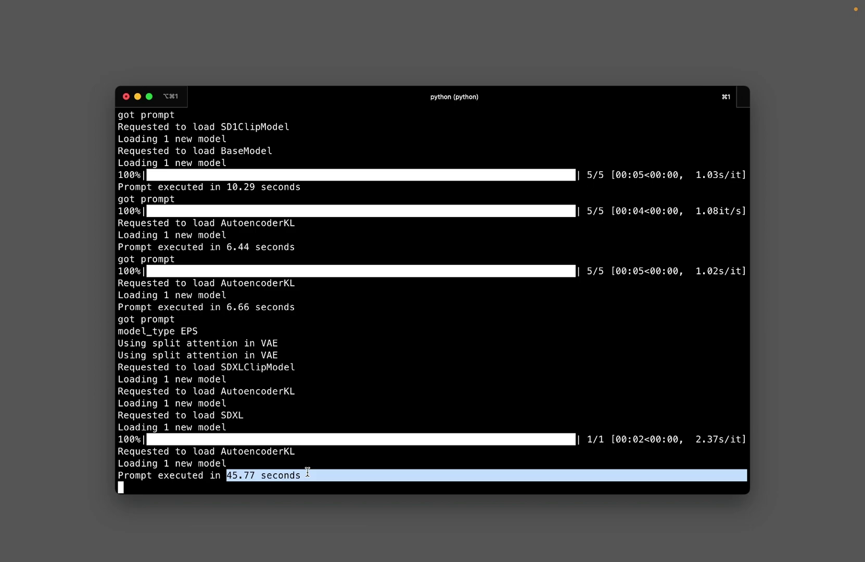
{"action": "key", "text": "ctrl+Right"}
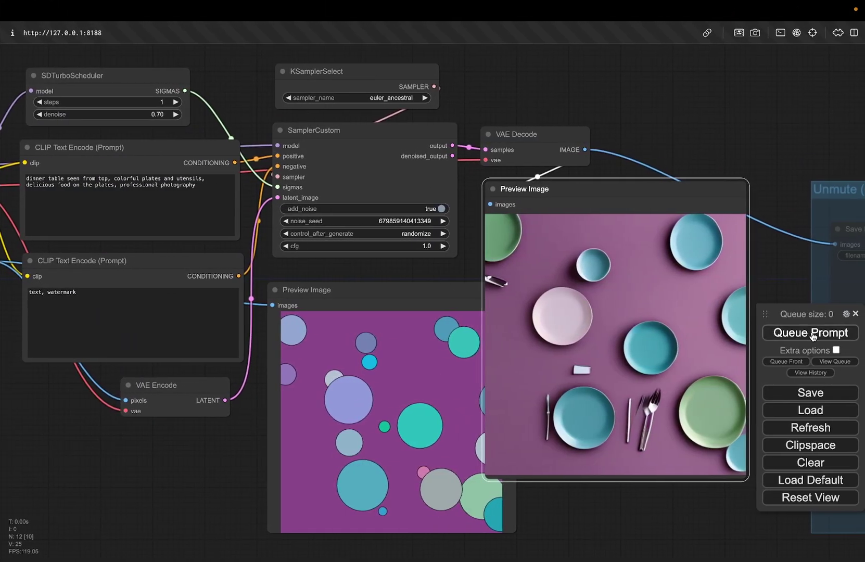
- Queue the prompt again to generate more dinner table images from the same sketch, checking the execution time in the terminal log between runs
{"action": "left_click", "coordinate": [810, 332]}
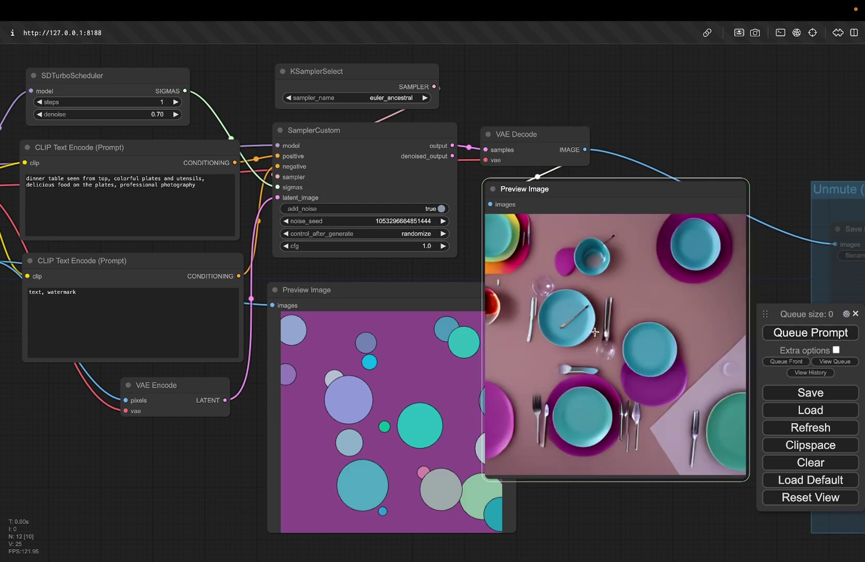
{"action": "key", "text": "ctrl+Left"}
{"action": "left_click", "coordinate": [238, 463]}
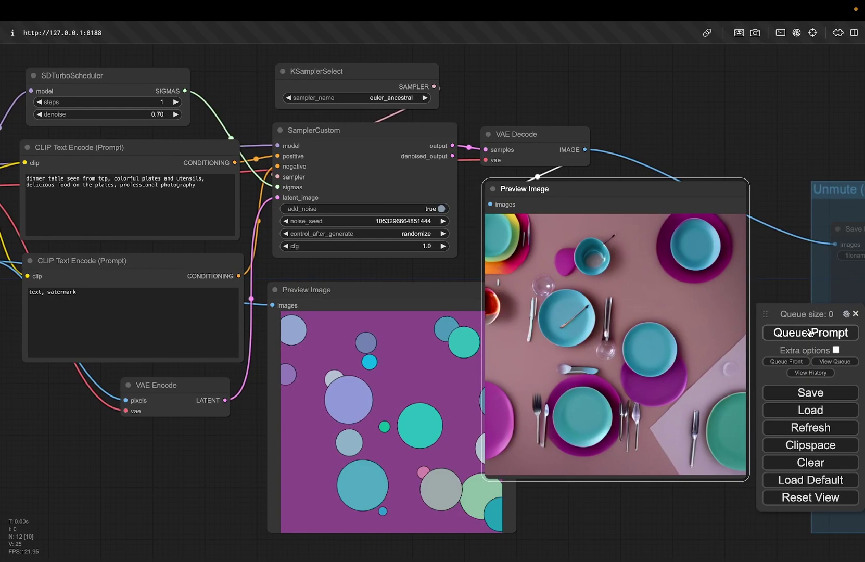
{"action": "left_click", "coordinate": [810, 332]}
{"action": "left_click", "coordinate": [810, 333]}
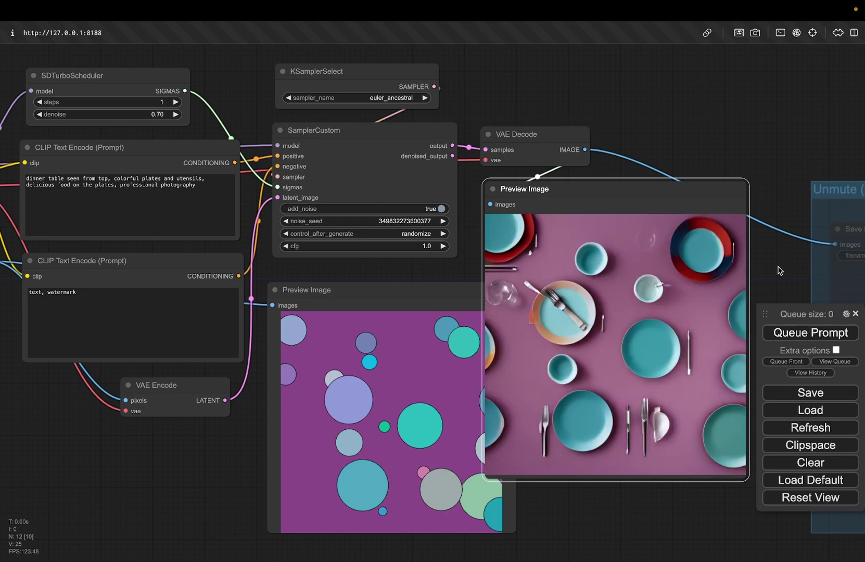
{"action": "left_click_drag", "start_coordinate": [781, 265], "coordinate": [593, 231]}
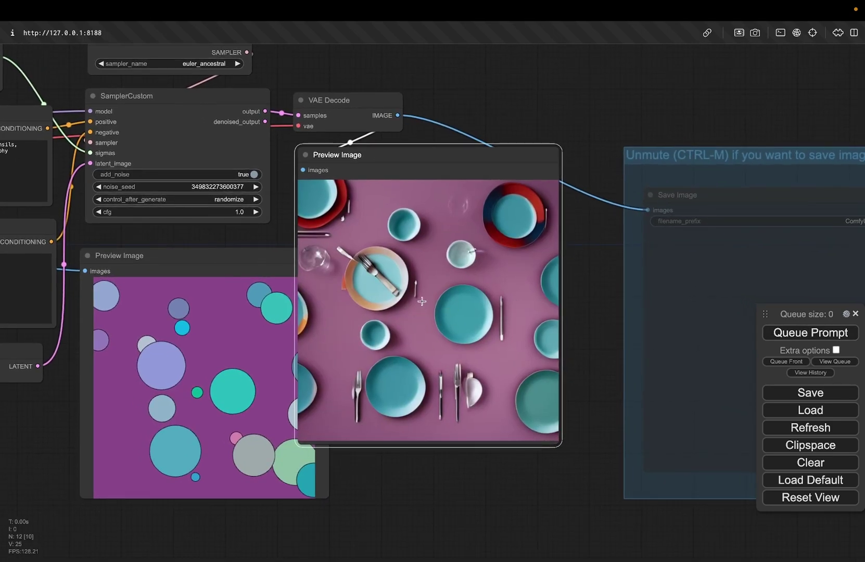
- Open the generated preview image's context menu, and move the group containing the Save Image node closer to the preview
{"action": "right_click", "coordinate": [440, 264]}
{"action": "left_click_drag", "start_coordinate": [694, 160], "coordinate": [642, 130]}
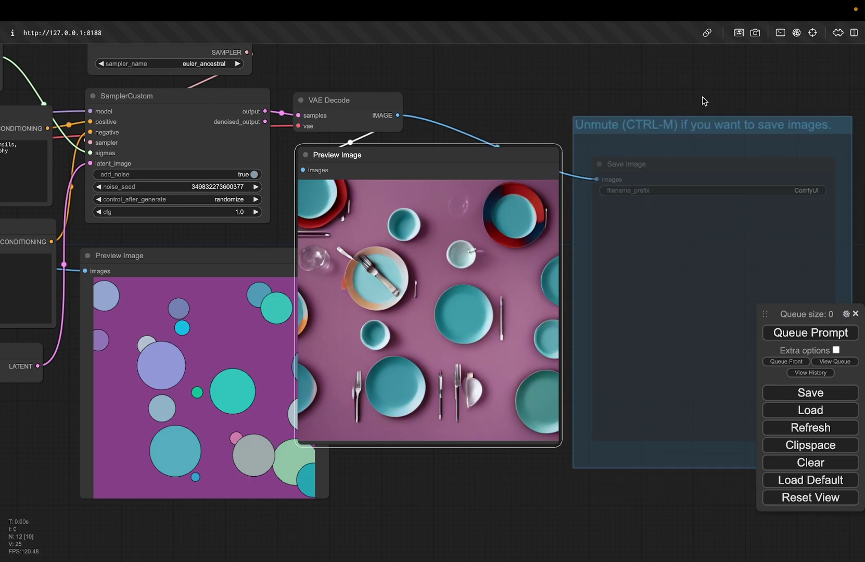
{"action": "left_click_drag", "start_coordinate": [728, 82], "coordinate": [627, 87]}
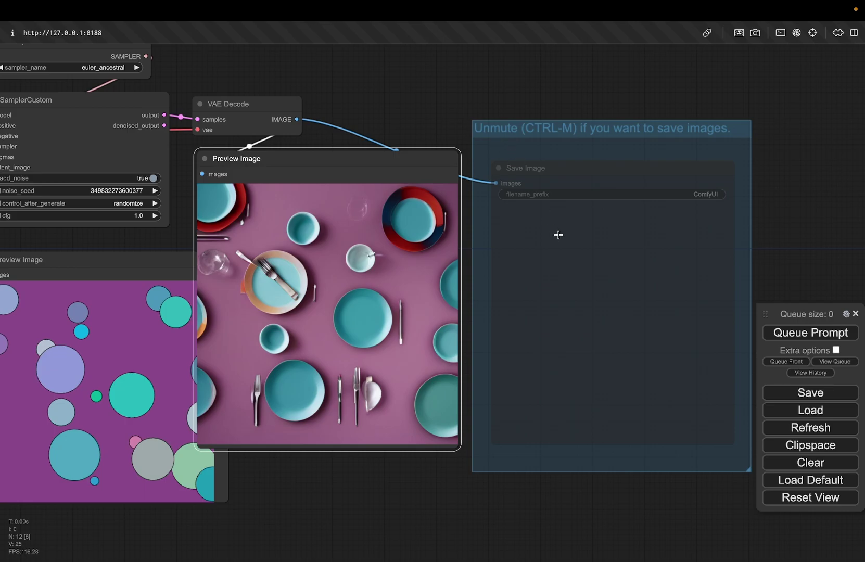
- Unmute the Save Image node and queue the prompt to generate and save a dinner table image with the ComfyUI filename prefix
{"action": "left_click", "coordinate": [578, 271]}
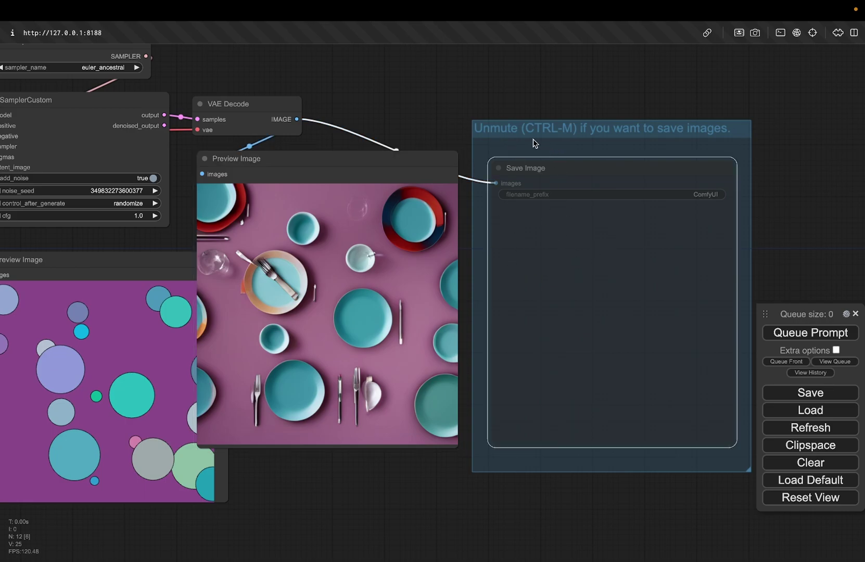
{"action": "key", "text": "ctrl+m"}
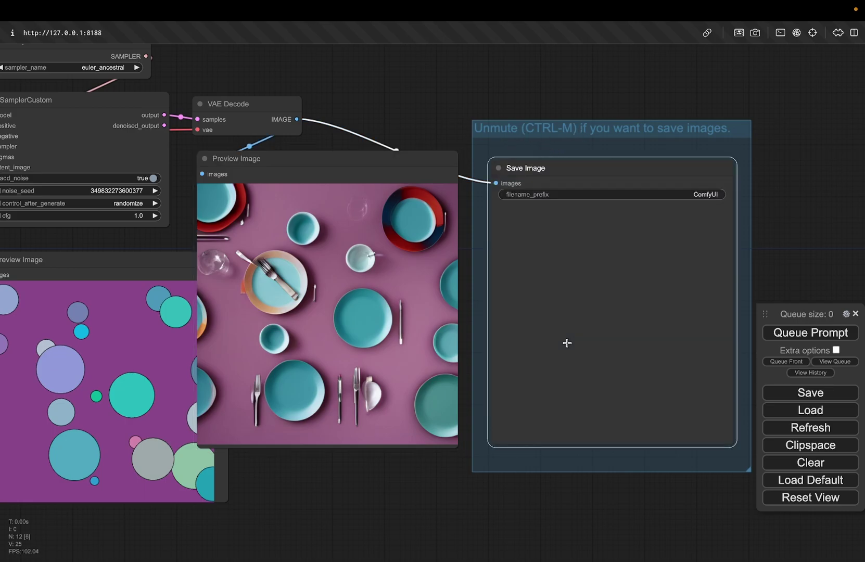
{"action": "left_click", "coordinate": [819, 334]}
{"action": "left_click_drag", "start_coordinate": [800, 248], "coordinate": [759, 251]}
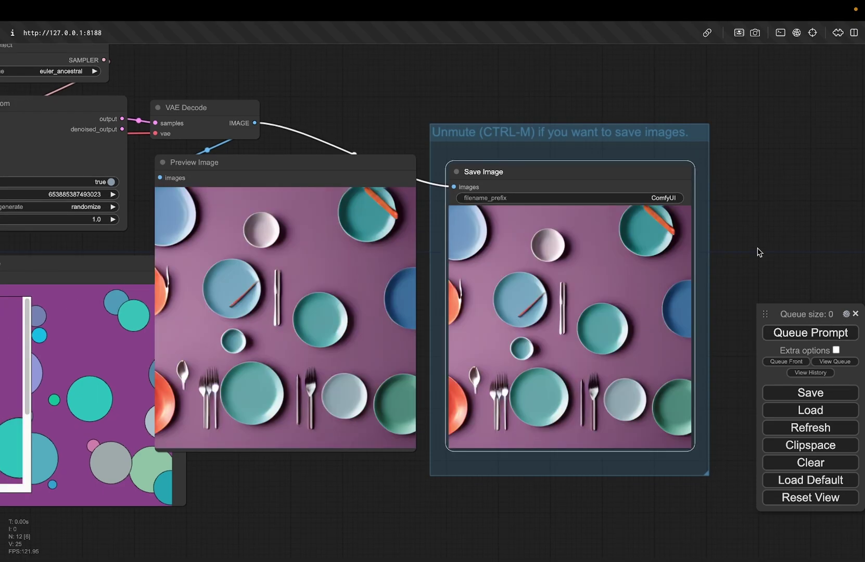